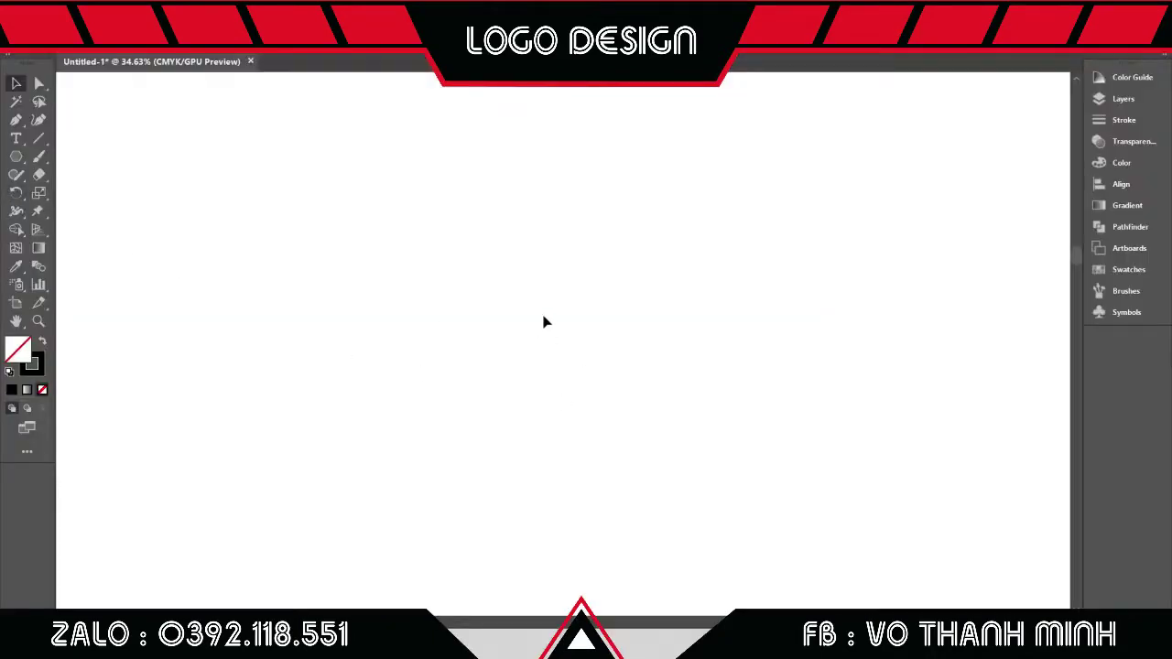
Step: Draw a 600 pt vertical line at 90° and move it toward the artboard's left
click(39, 137)
click(493, 328)
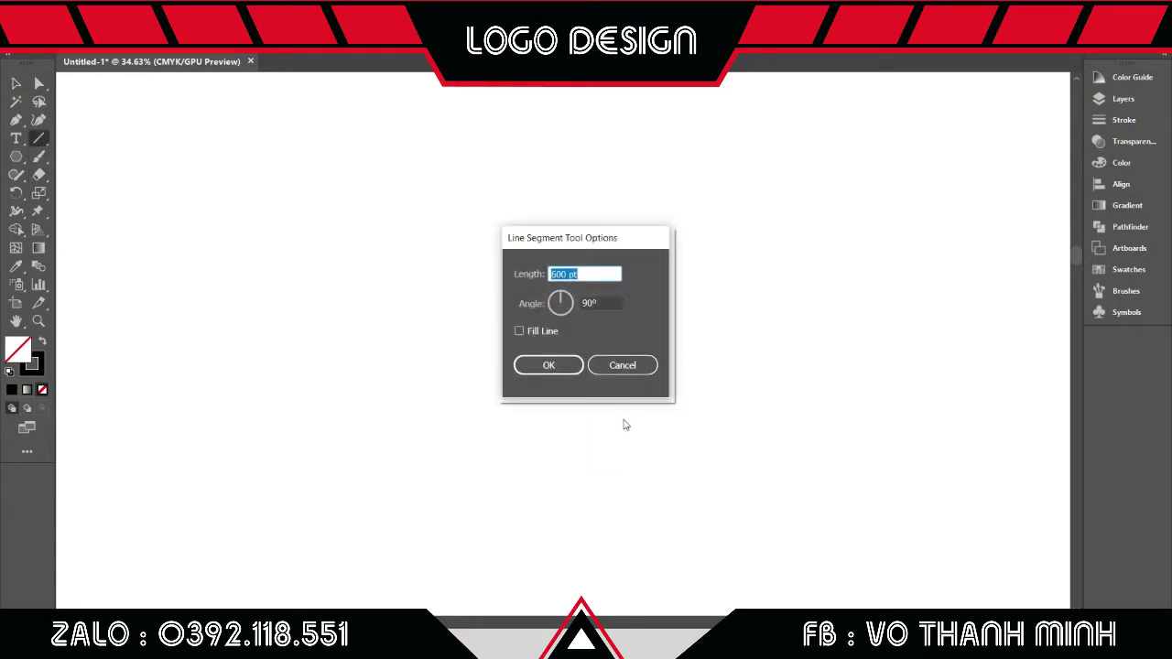
click(549, 366)
key(v)
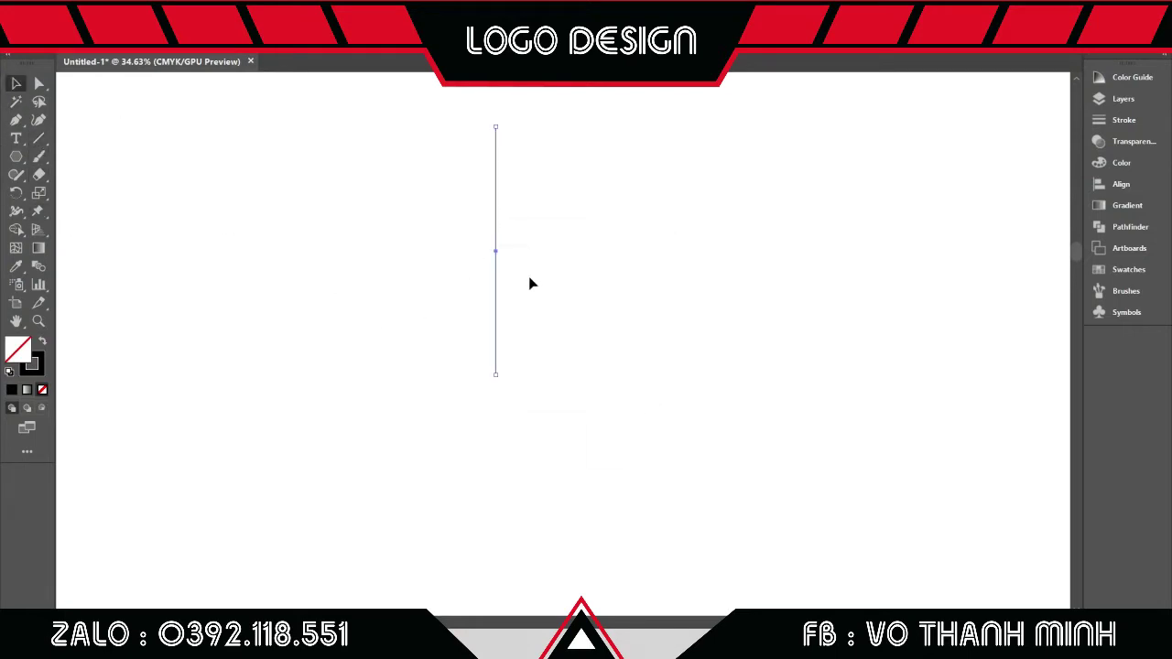
drag(494, 278, 272, 389)
scroll(317, 369, up, 1)
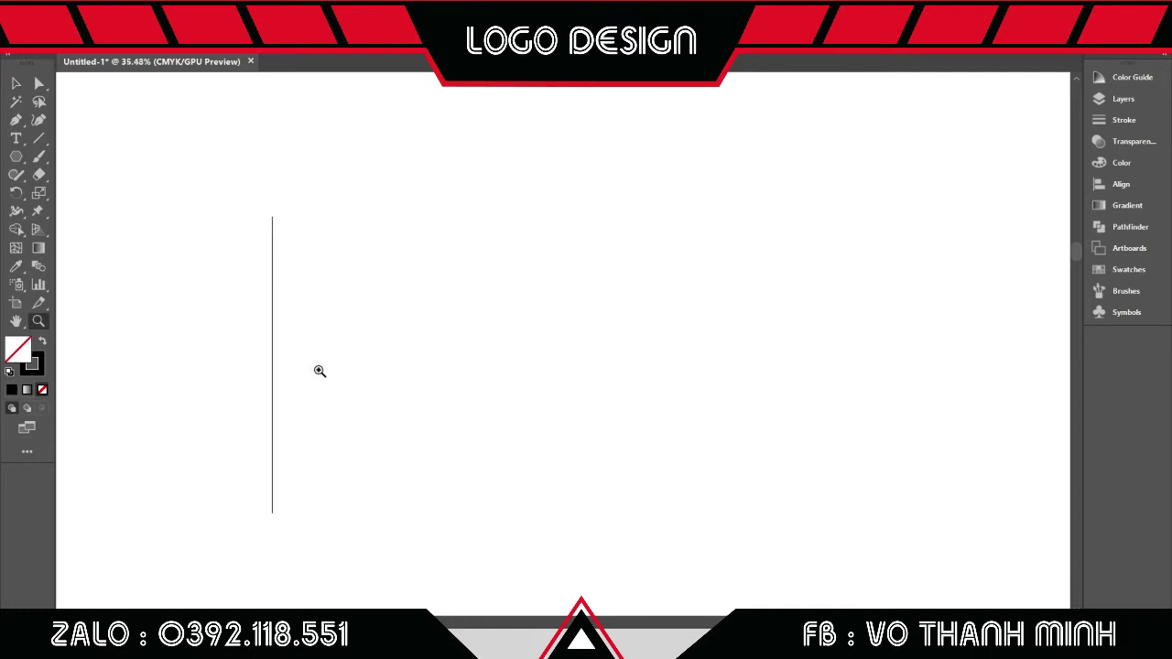
scroll(317, 369, up, 2)
drag(390, 411, 361, 396)
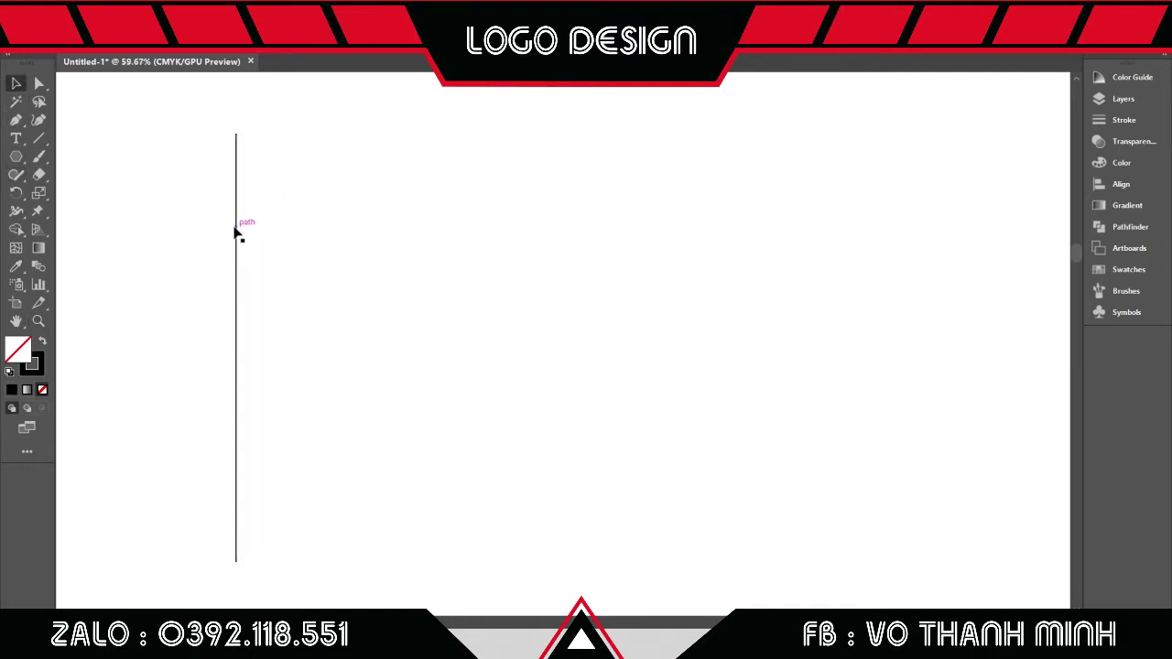
Step: Duplicate the line into evenly spaced parallel copies with Ctrl+D
drag(236, 233, 250, 235)
key(ctrl+d)
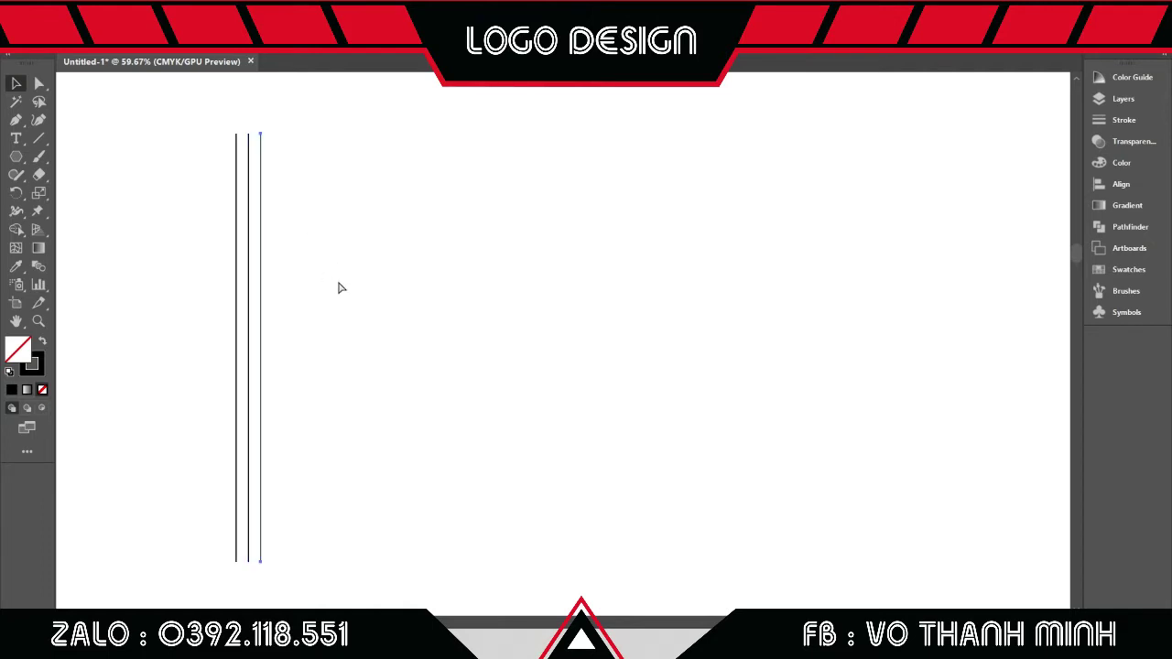
key(ctrl+d)
key(ctrl+d)
key(ctrl+d)
key(ctrl+d)
key(ctrl+d)
key(ctrl+d)
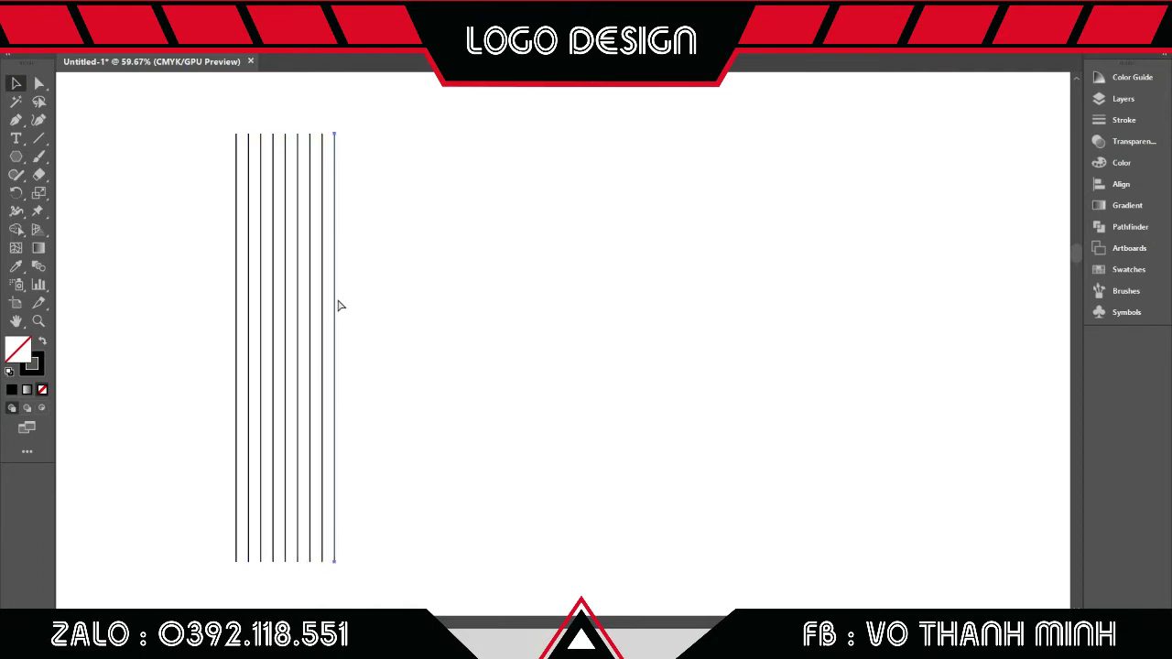
key(ctrl+d)
key(ctrl+d)
key(ctrl+d)
key(ctrl+d)
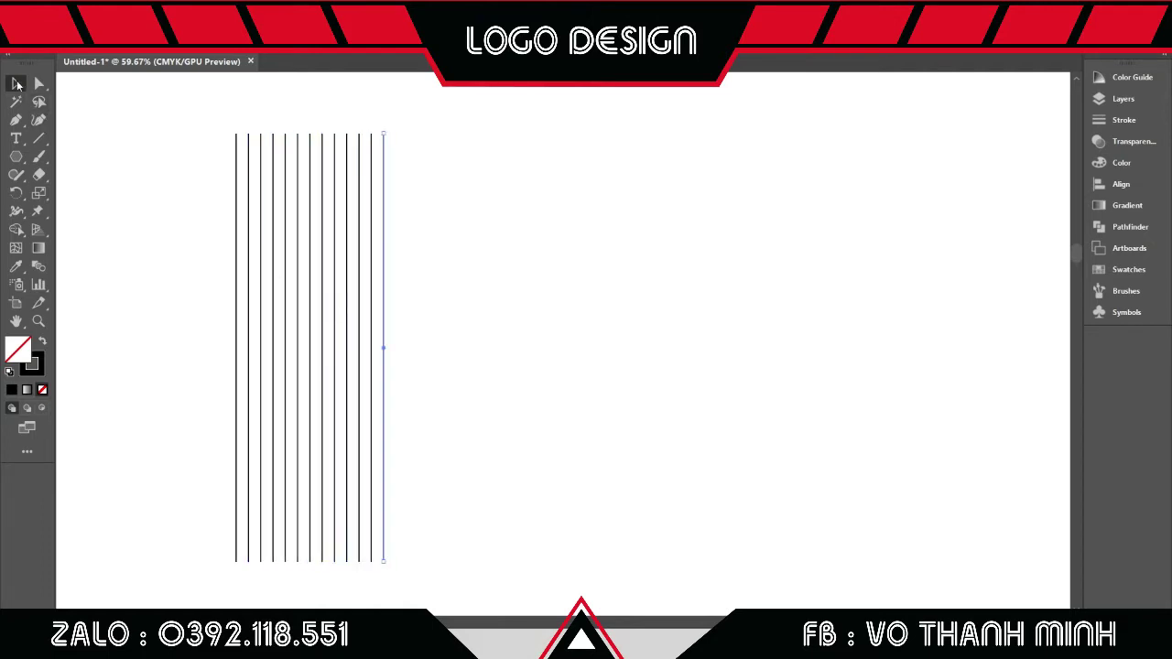
Step: Shift the two rightmost lines farther right and select the remaining left lines
click(458, 199)
mouse_move(375, 139)
mouse_down()
mouse_move(412, 162)
mouse_move(606, 193)
mouse_up()
drag(349, 202, 353, 202)
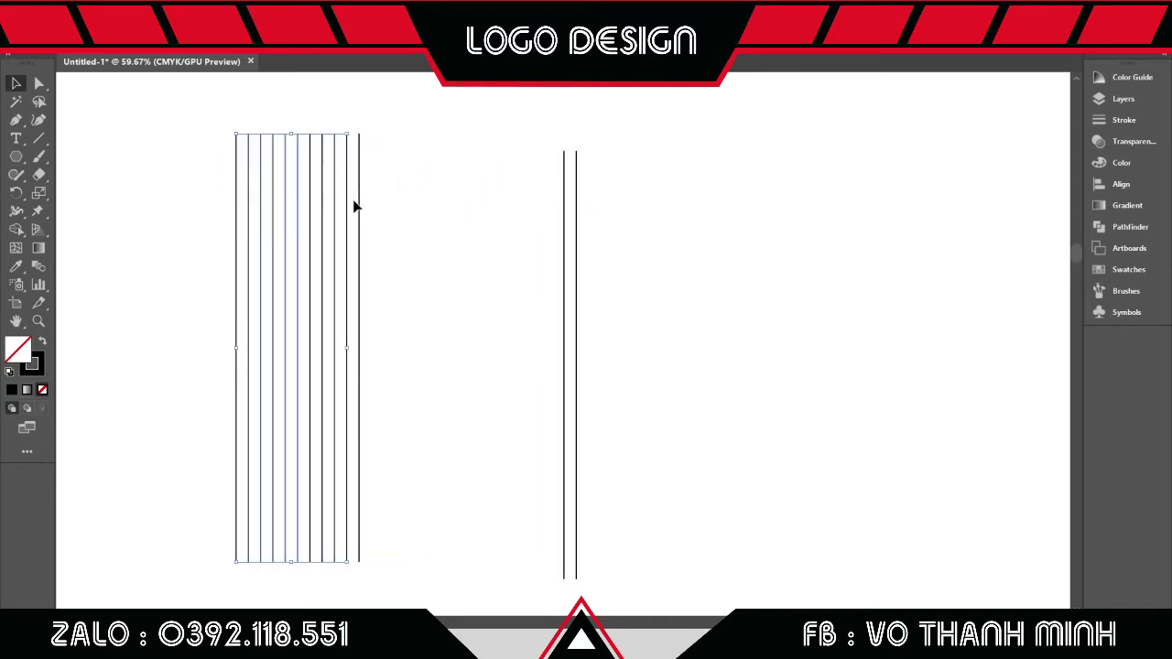
click(468, 283)
drag(185, 213, 345, 246)
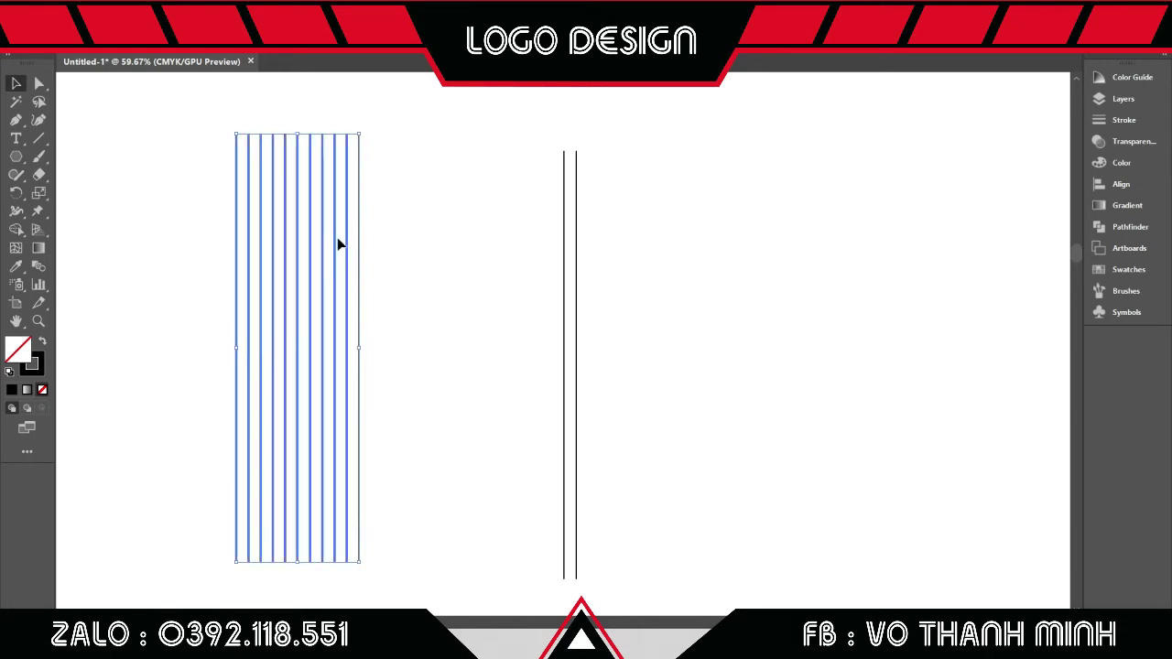
Step: Draw a large hexagon centred on the grid's middle vertical line
click(437, 330)
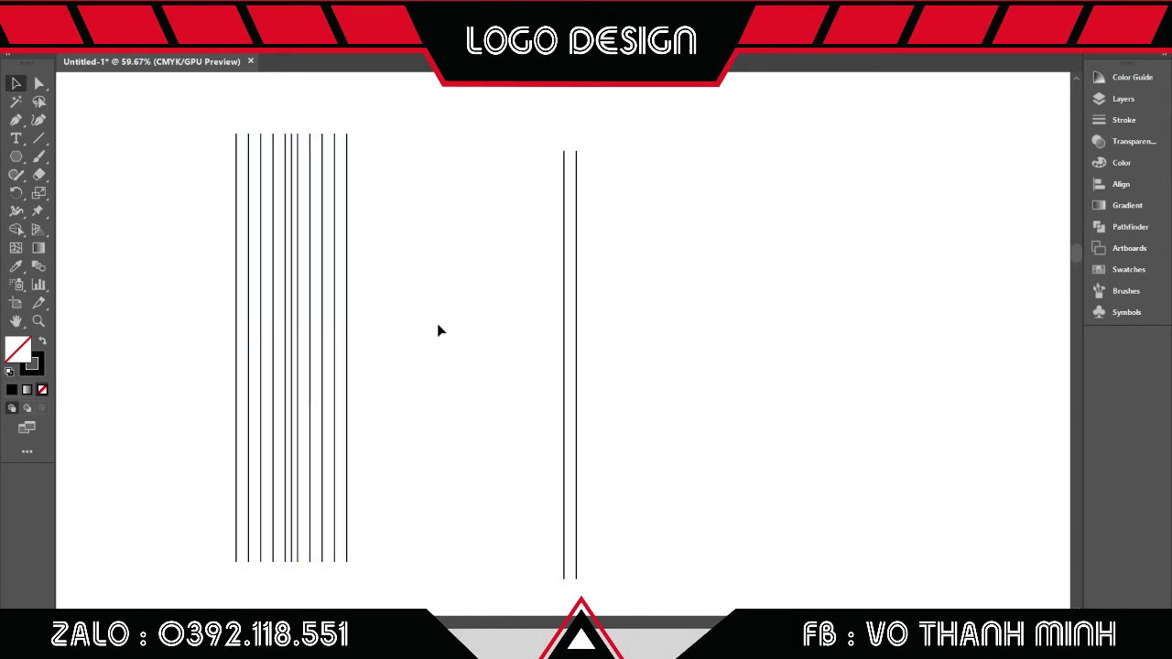
scroll(494, 356, left, 3)
key(z)
drag(472, 367, 470, 406)
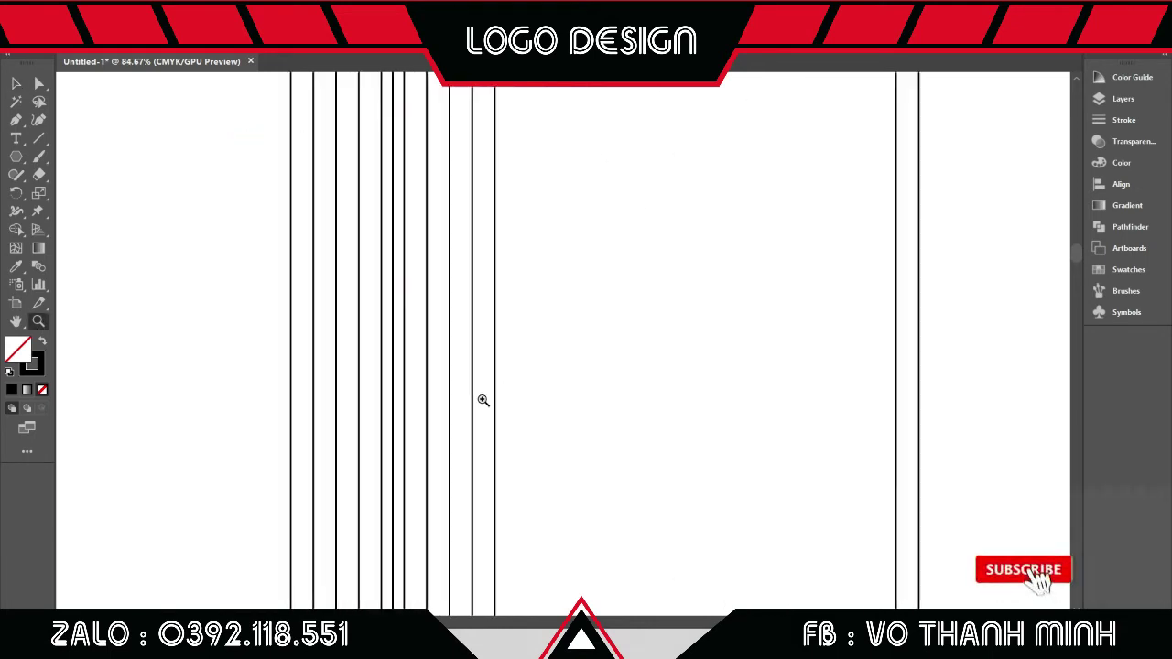
click(16, 159)
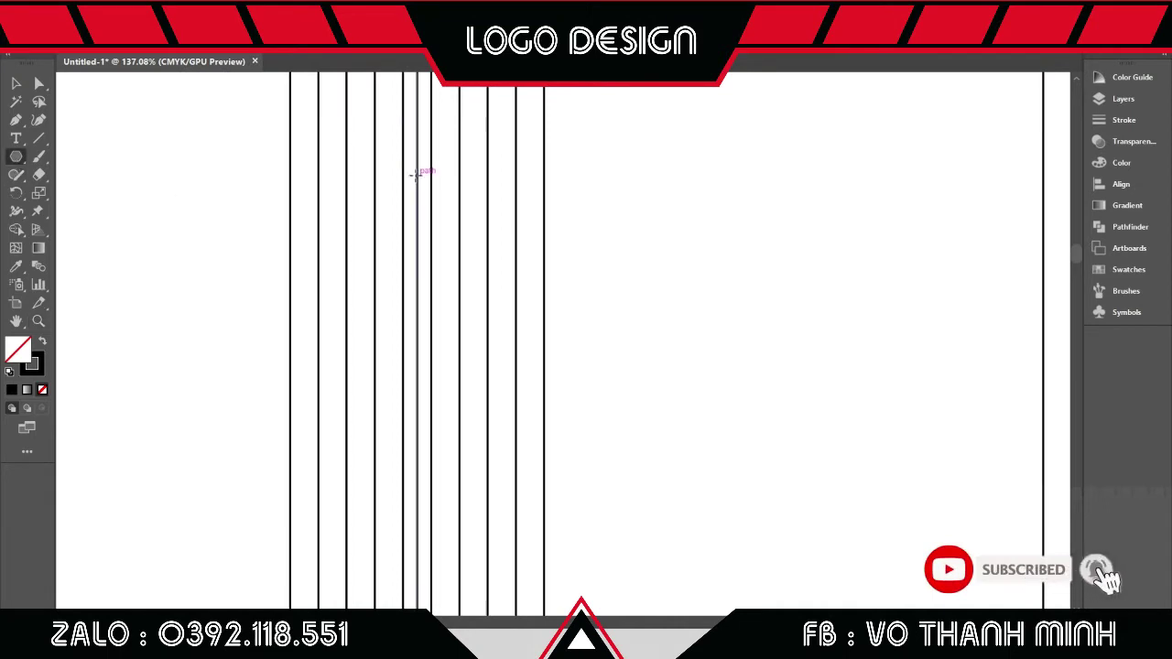
mouse_move(418, 170)
mouse_down()
mouse_move(407, 279)
mouse_move(418, 316)
mouse_up()
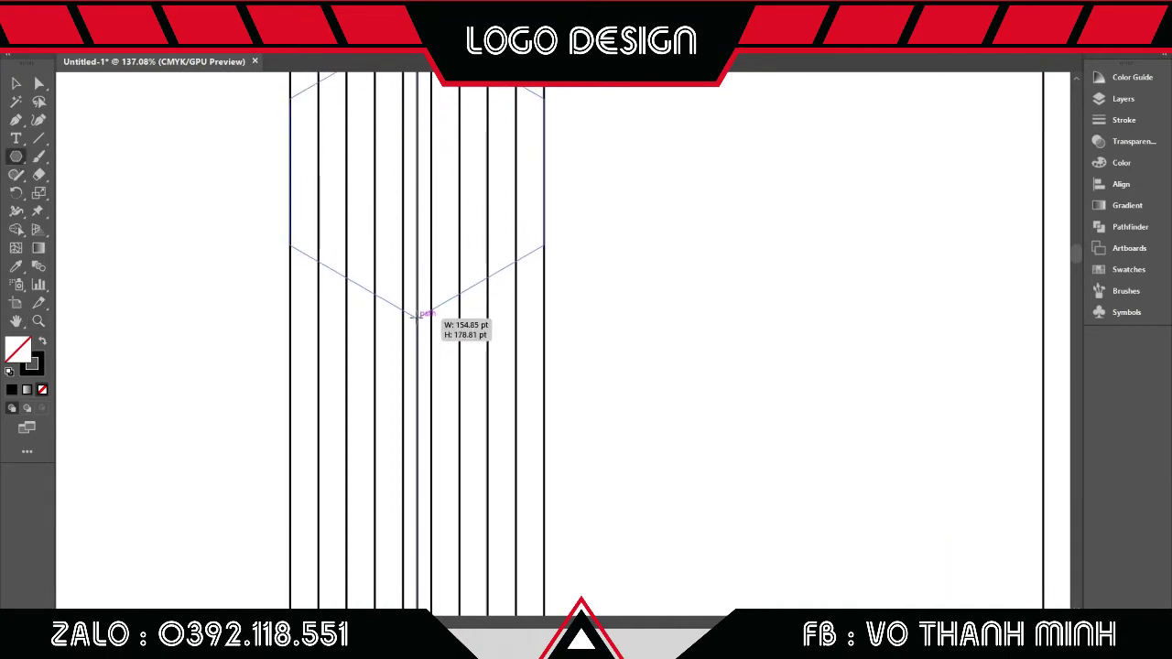
drag(417, 317, 418, 316)
click(15, 83)
click(379, 348)
scroll(482, 372, up, 1)
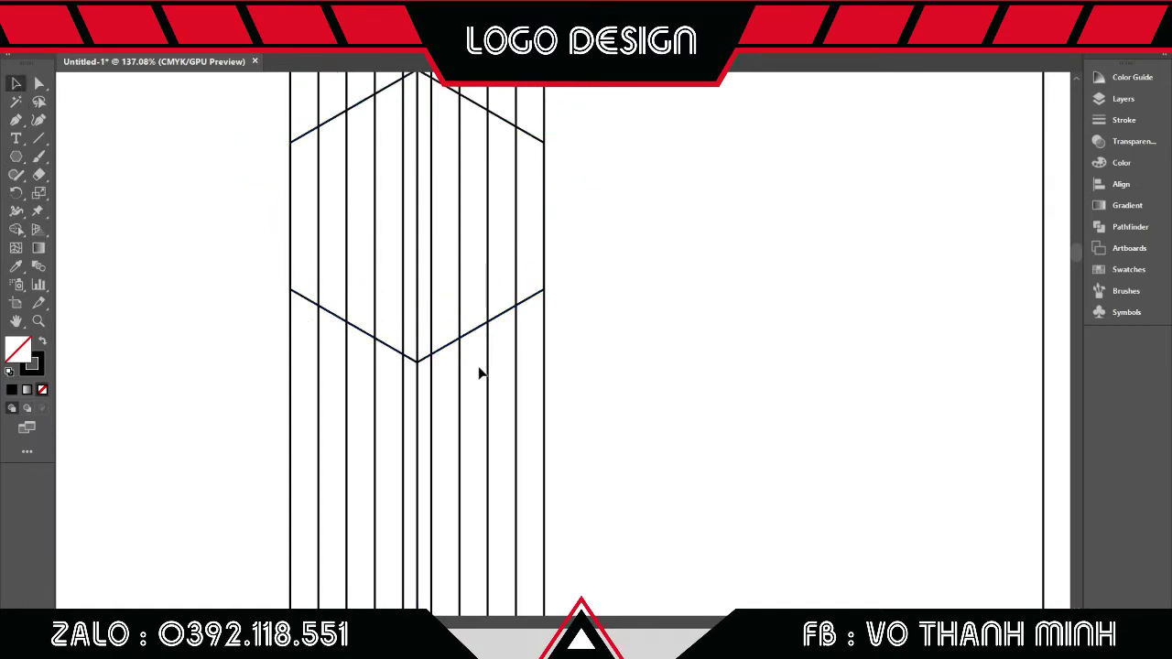
Step: Draw a smaller hexagon nested inside the large one on the same centre line
click(15, 157)
scroll(412, 325, down, 1)
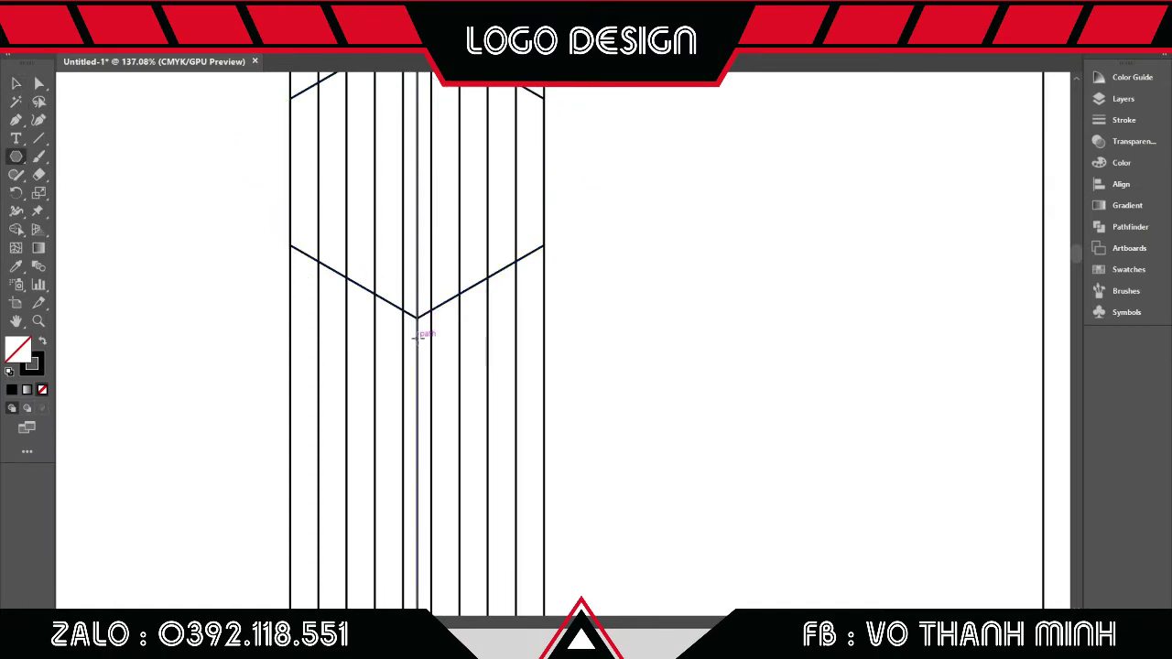
drag(417, 335, 417, 449)
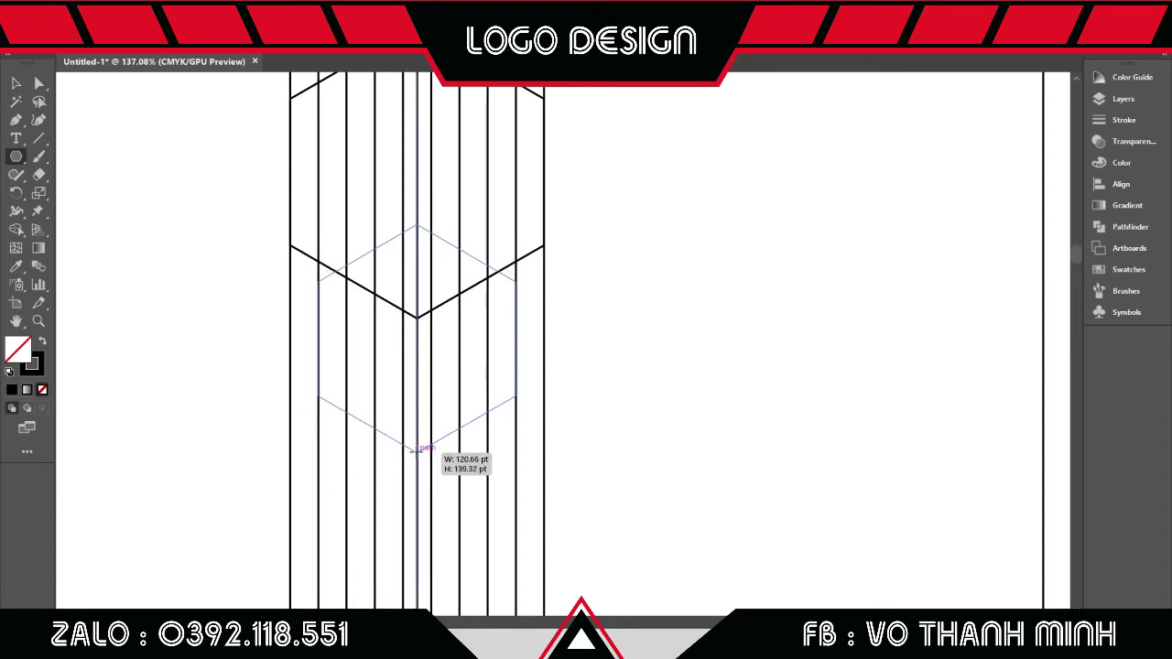
scroll(416, 449, up, 1)
drag(416, 448, 417, 509)
key(v)
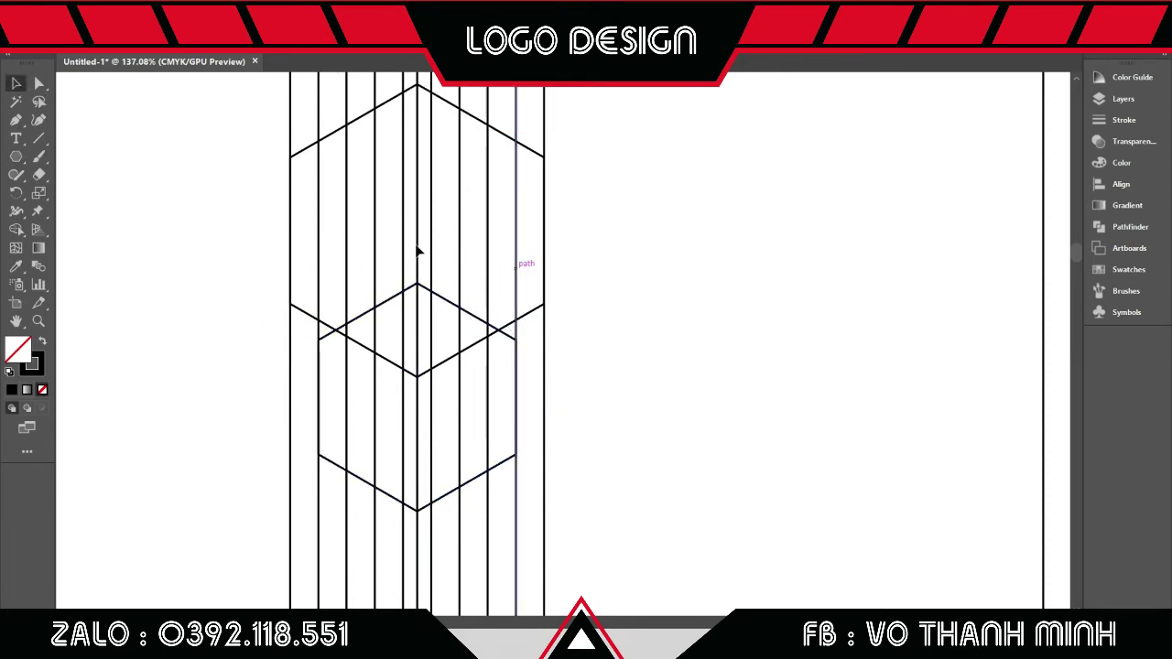
drag(195, 191, 611, 473)
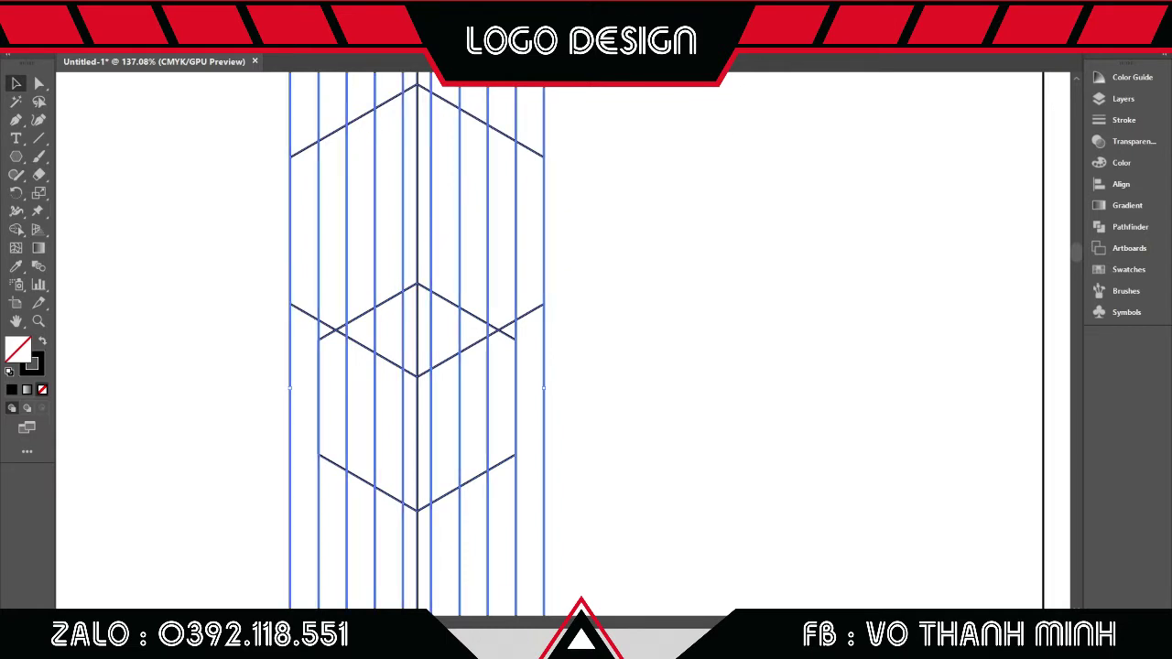
click(705, 229)
key(z)
mouse_move(594, 332)
mouse_down()
mouse_move(538, 343)
mouse_move(577, 371)
mouse_up()
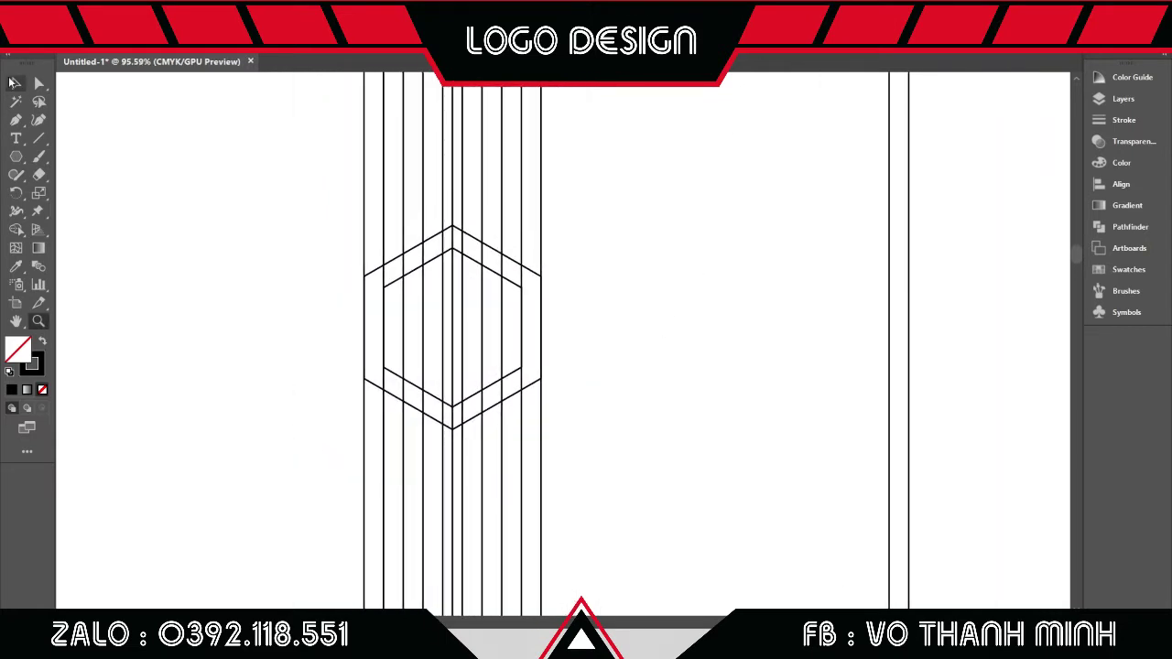
Step: Rotate the two separate right-hand lines 90° so they become horizontal
click(14, 82)
drag(934, 280, 567, 282)
double_click(14, 194)
text(90)
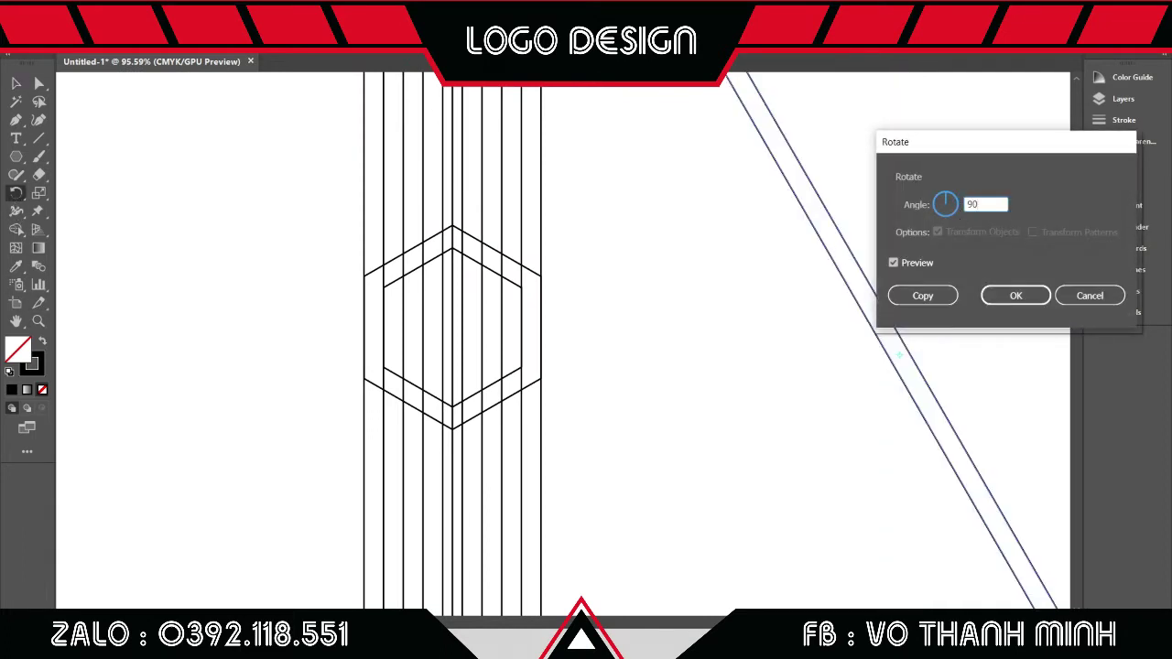
click(1016, 295)
click(15, 83)
Step: Move the horizontal line pair across the middle of the hexagons
click(132, 117)
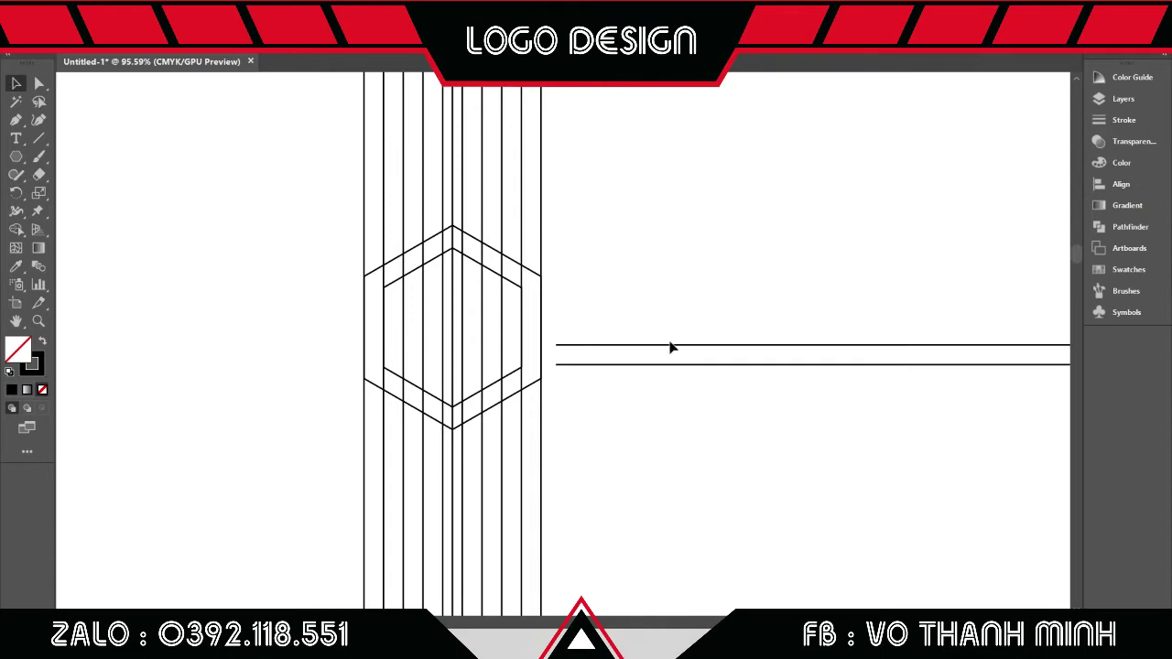
double_click(541, 203)
right_click(583, 212)
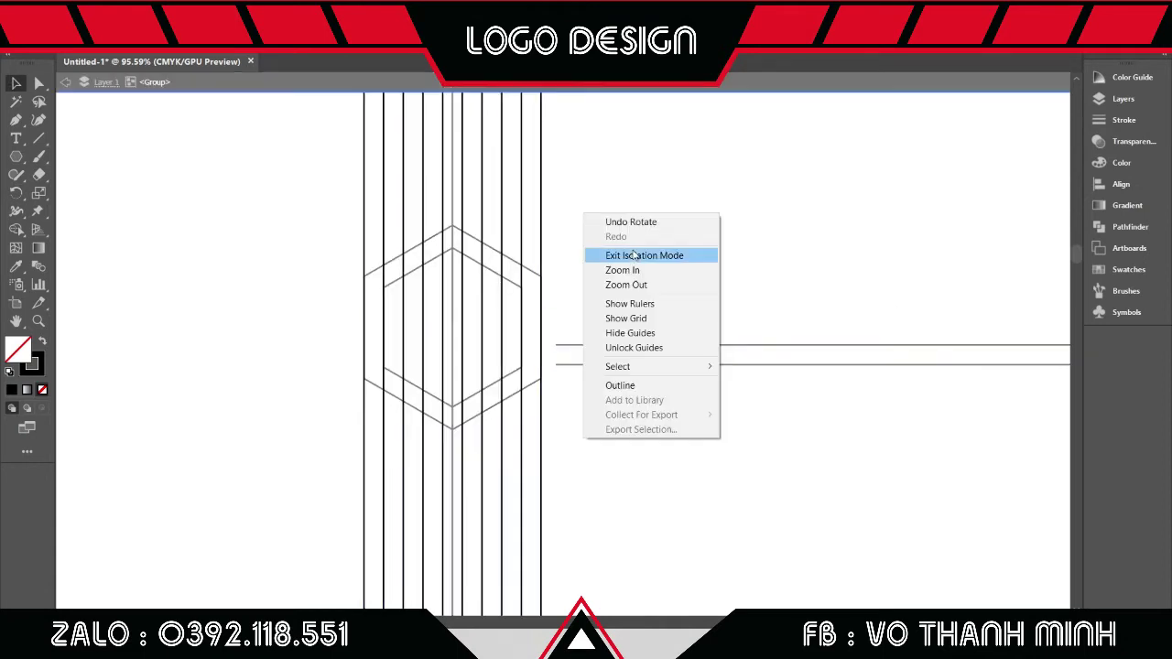
click(635, 255)
click(541, 226)
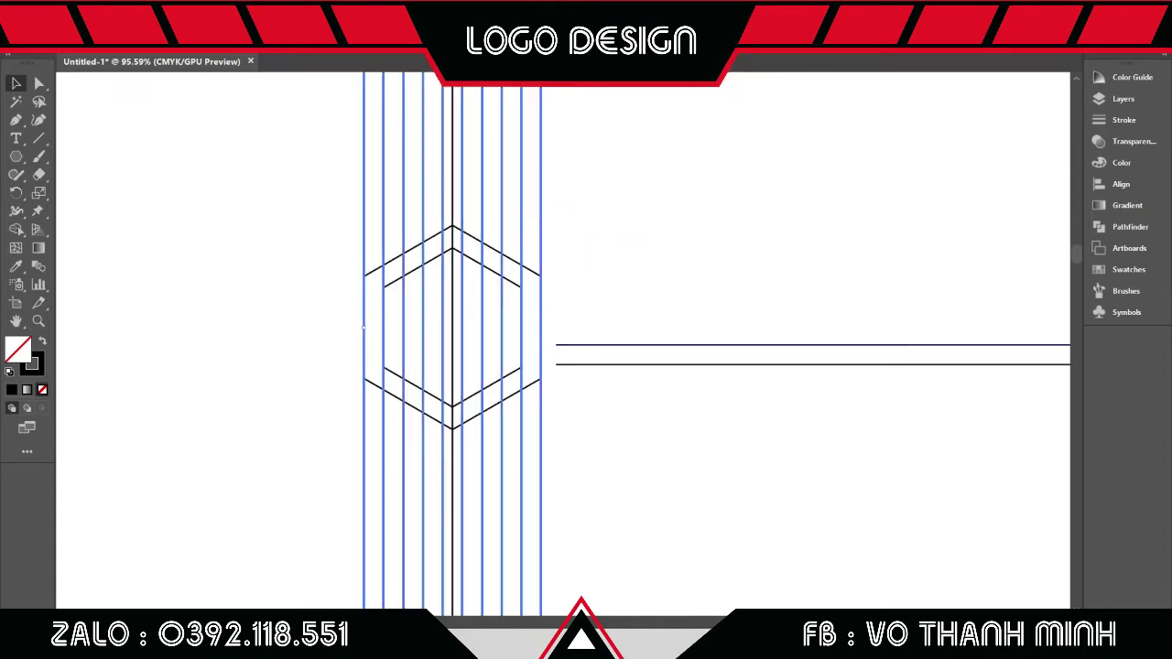
drag(956, 345, 681, 317)
click(681, 305)
Step: Zoom in and select both long horizontal lines
key(z)
drag(424, 369, 495, 432)
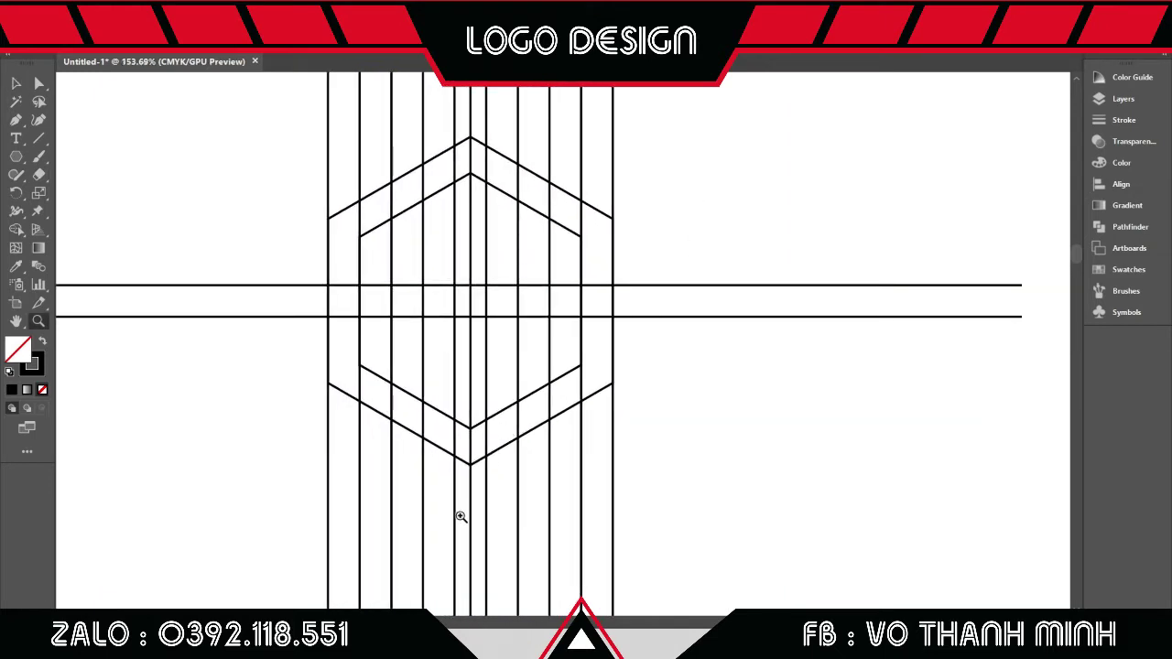
key(v)
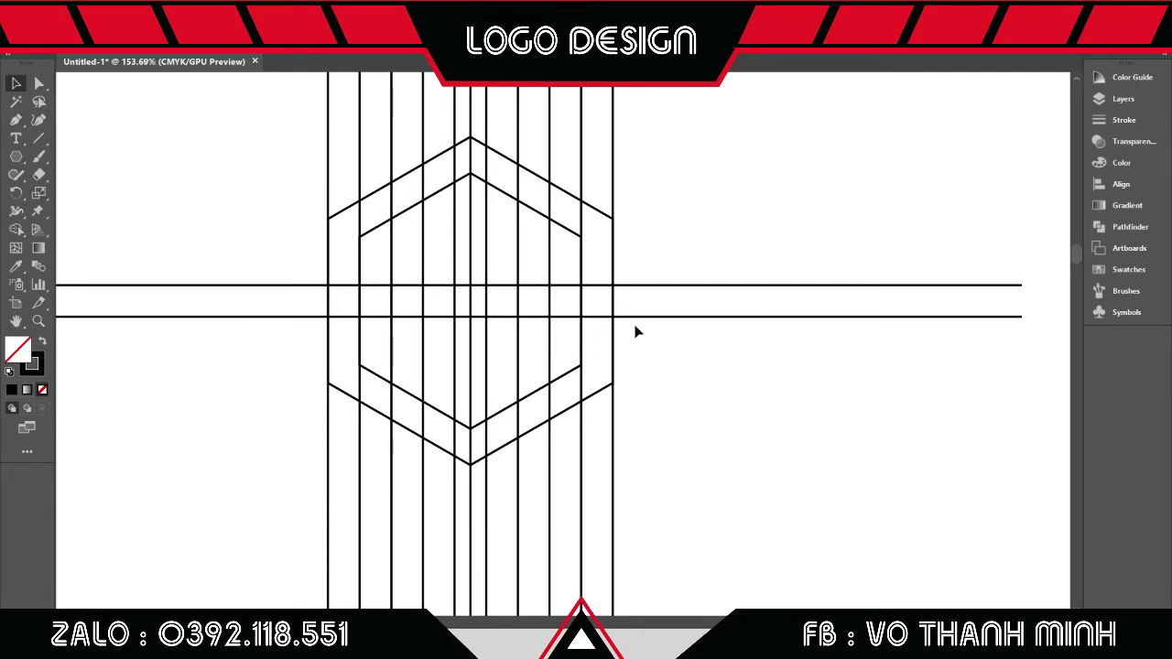
drag(685, 290, 207, 277)
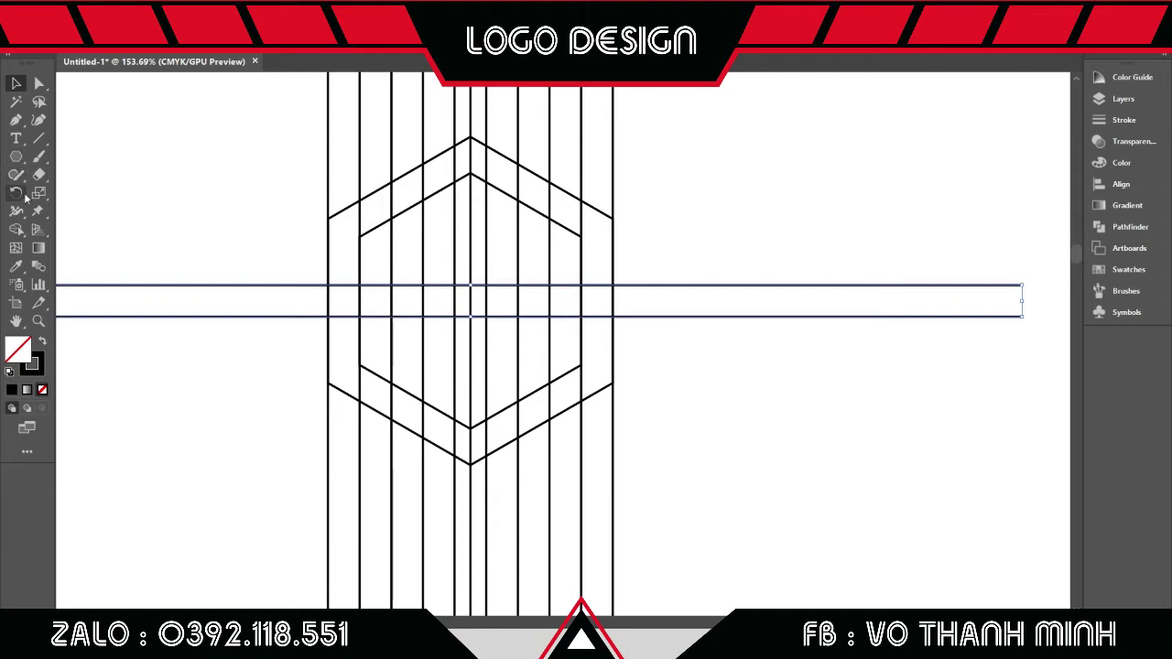
Step: Make rotated copies of the horizontal line pair at 30° and -30°
click(19, 192)
double_click(19, 192)
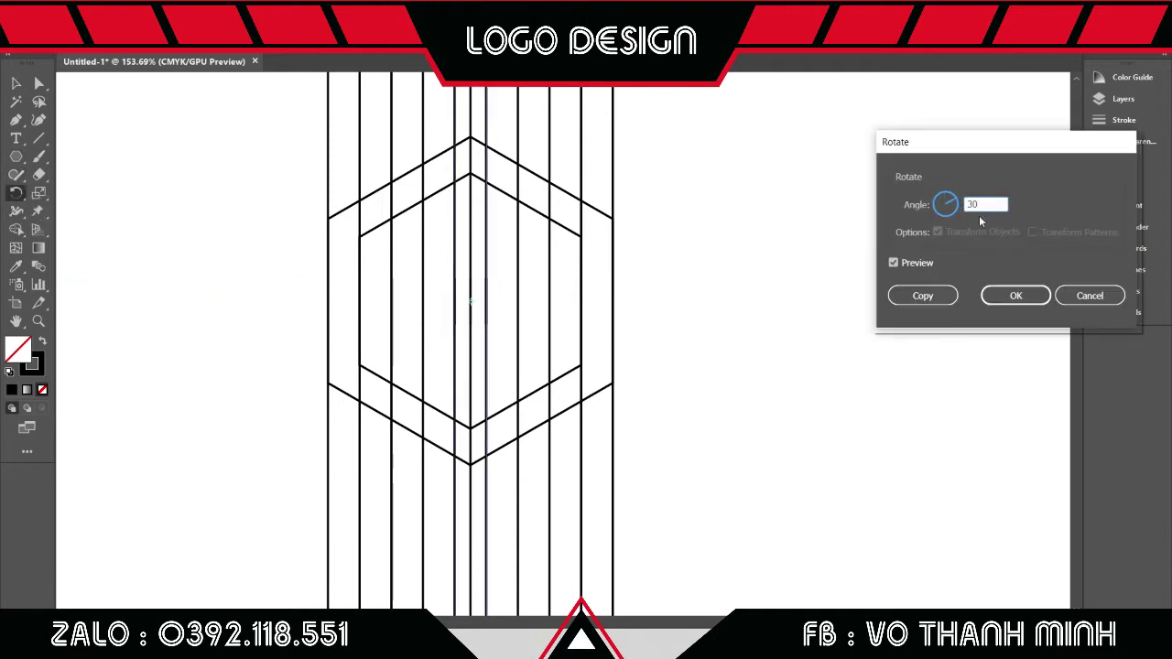
click(947, 300)
key(v)
click(144, 129)
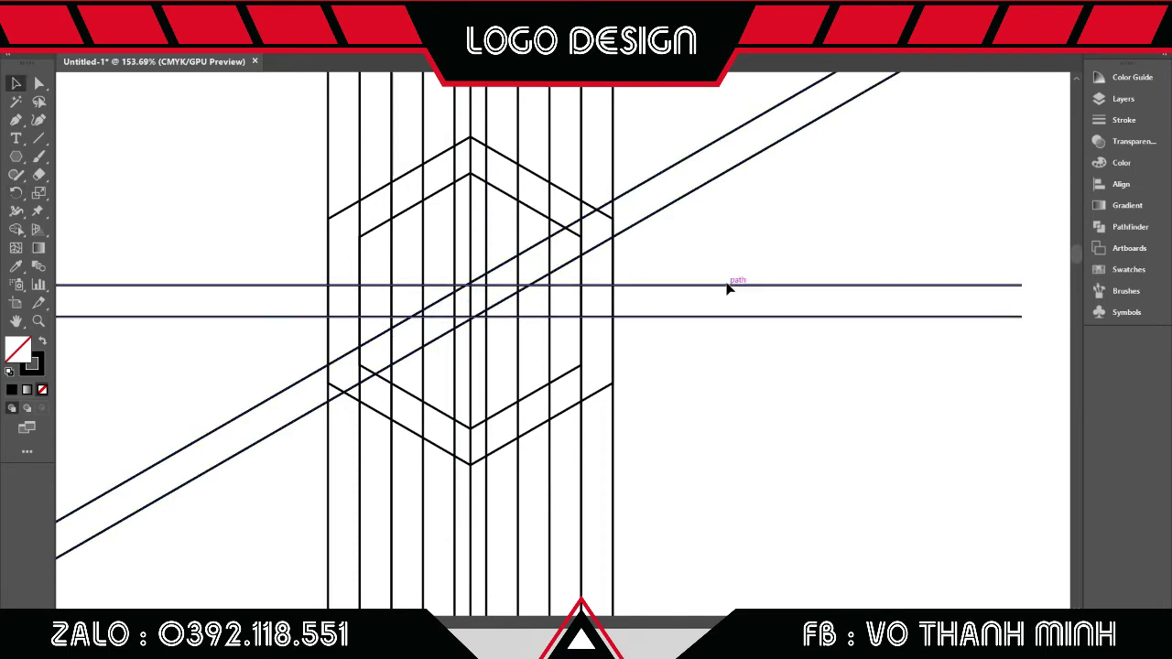
double_click(15, 192)
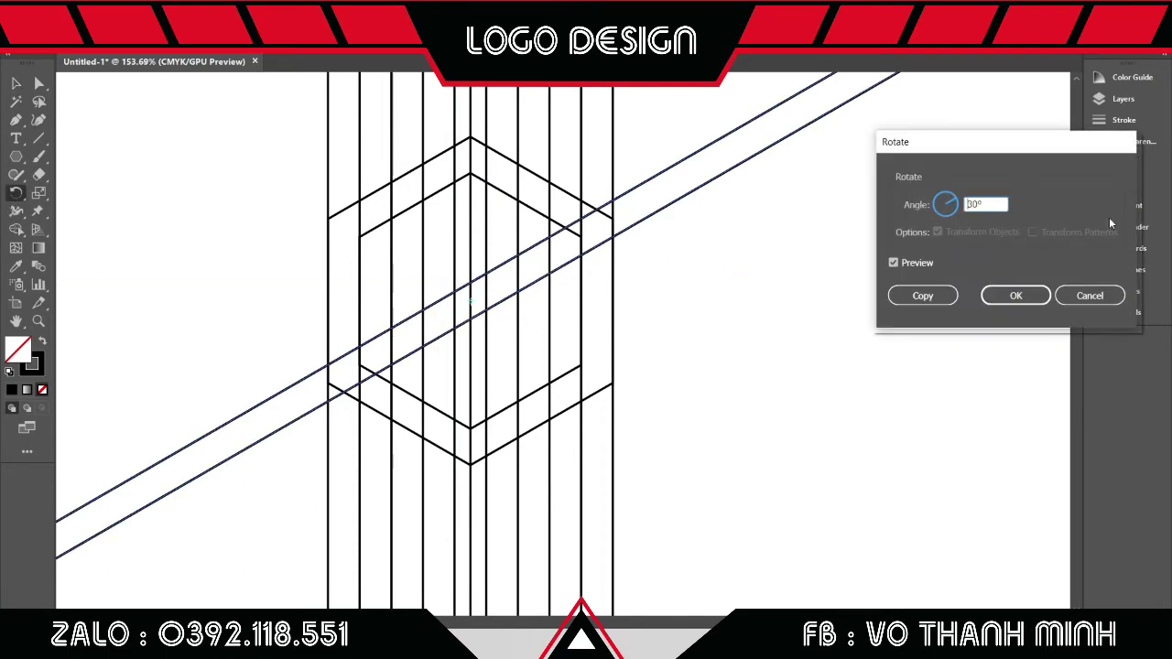
text(-30)
click(934, 296)
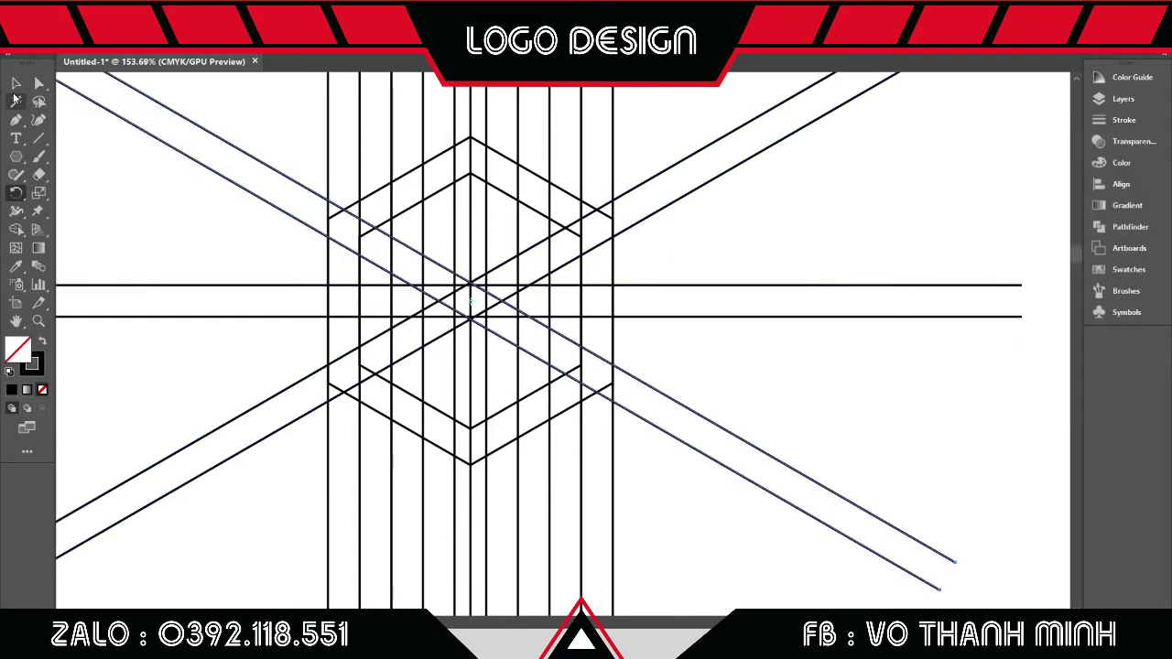
click(782, 229)
key(z)
alt+click(499, 346)
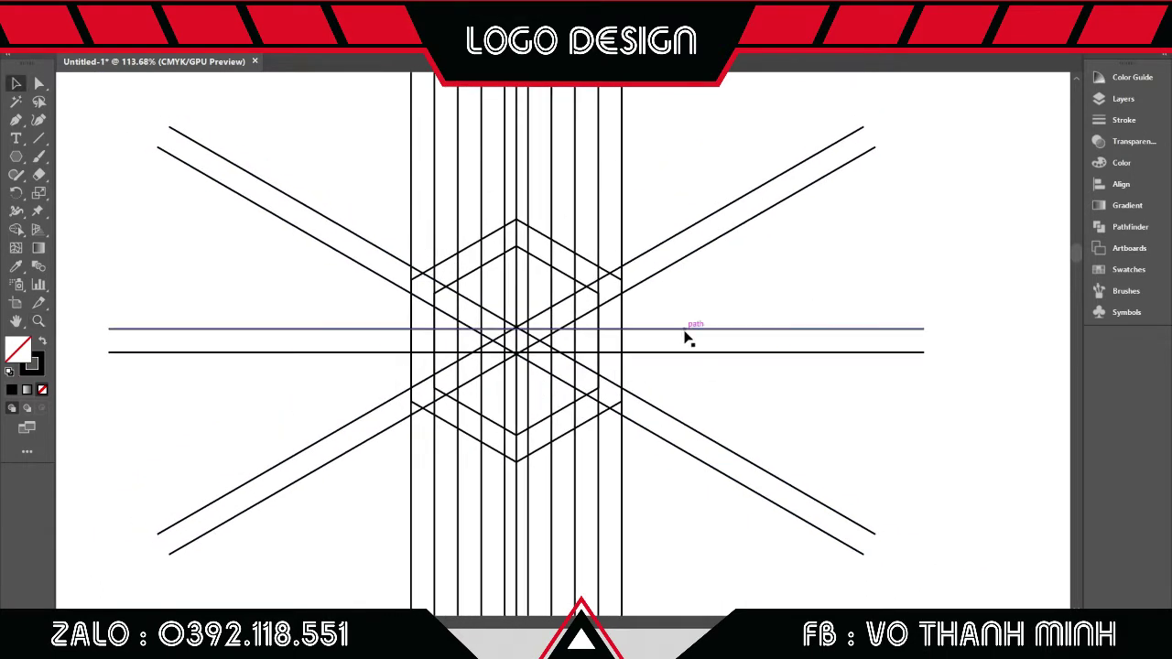
Step: Duplicate the horizontal line pair about 100 pt higher
click(690, 329)
click(721, 396)
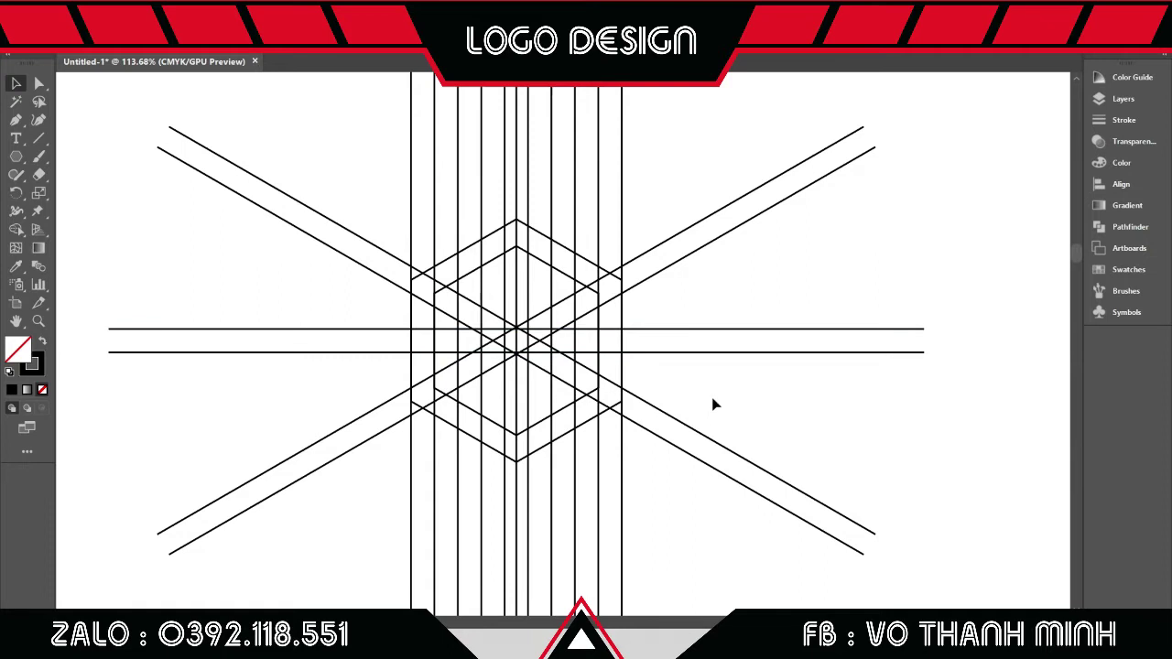
drag(694, 329, 693, 201)
key(z)
drag(557, 227, 572, 443)
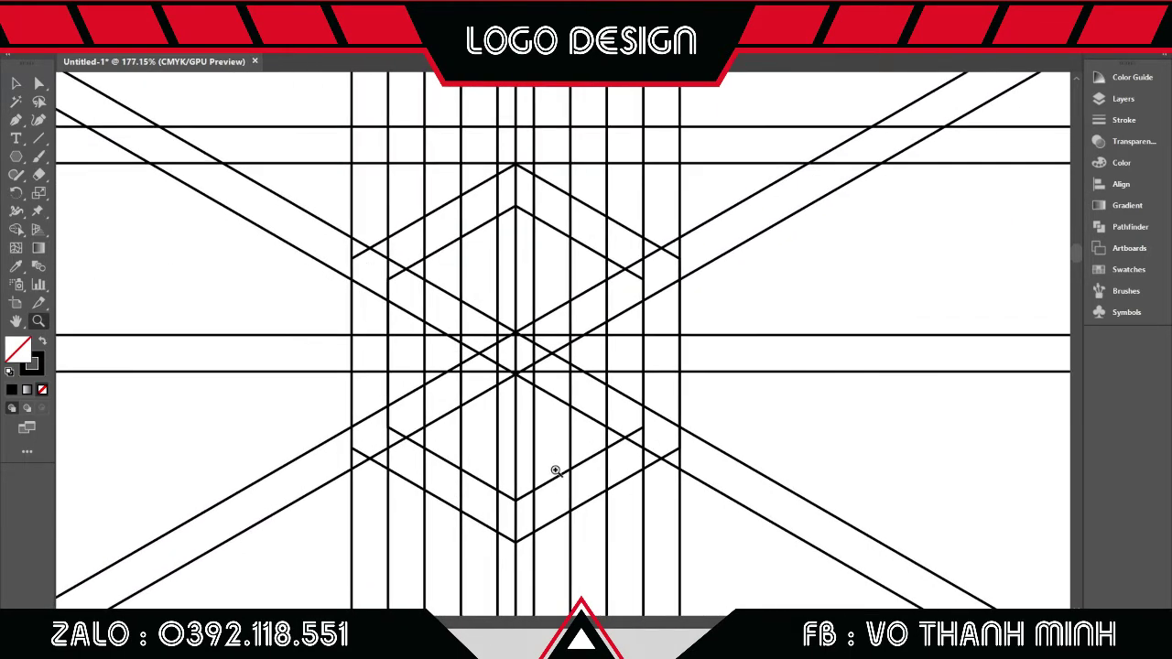
Step: Move one diagonal pair down 55.65 pt and duplicate another diagonal pair down-left
click(16, 84)
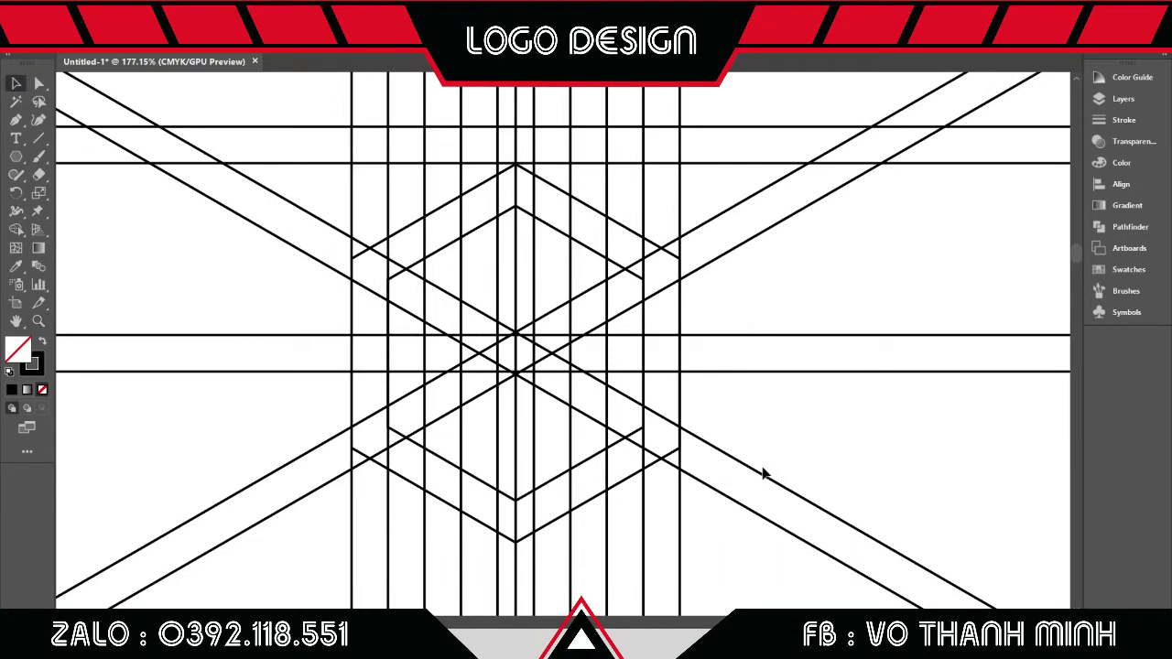
drag(559, 400, 518, 529)
click(768, 452)
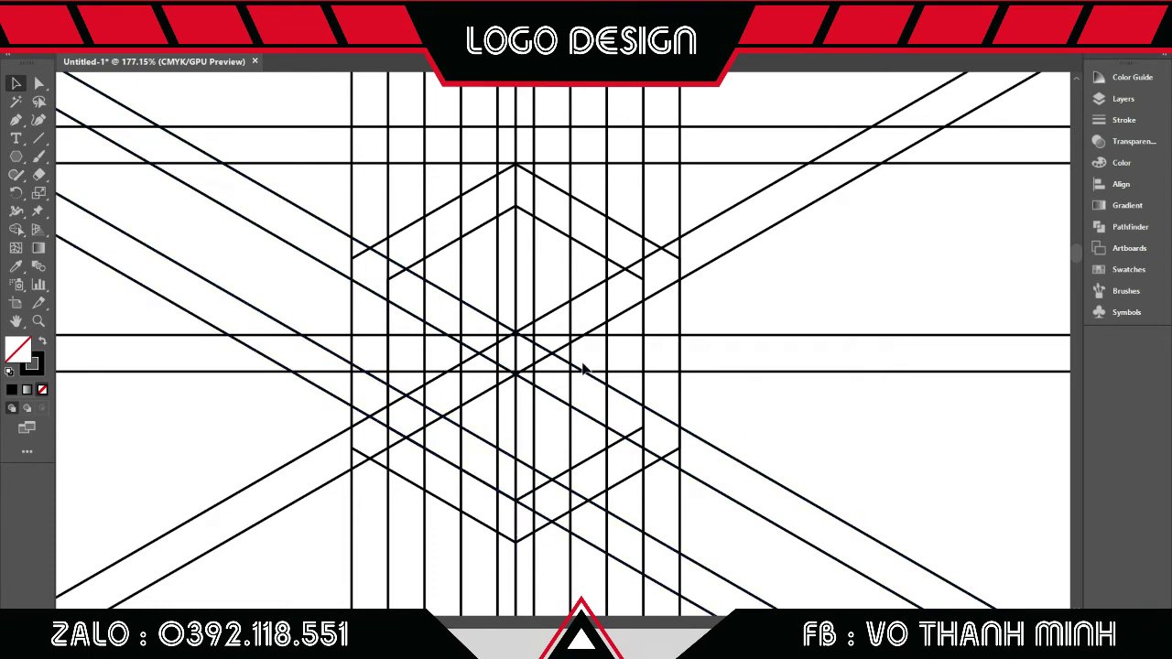
drag(479, 405, 518, 513)
click(810, 442)
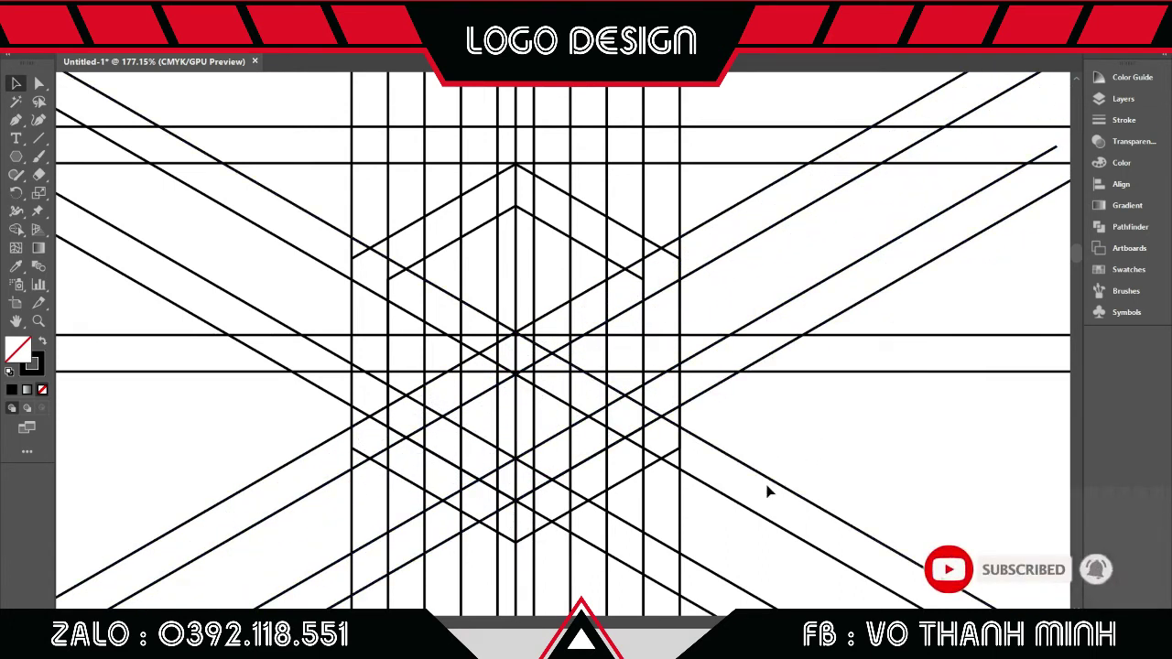
Step: Copy more diagonal lines up-left and into a new position to thicken the mesh
right_click(730, 260)
click(810, 228)
scroll(800, 275, up, 2)
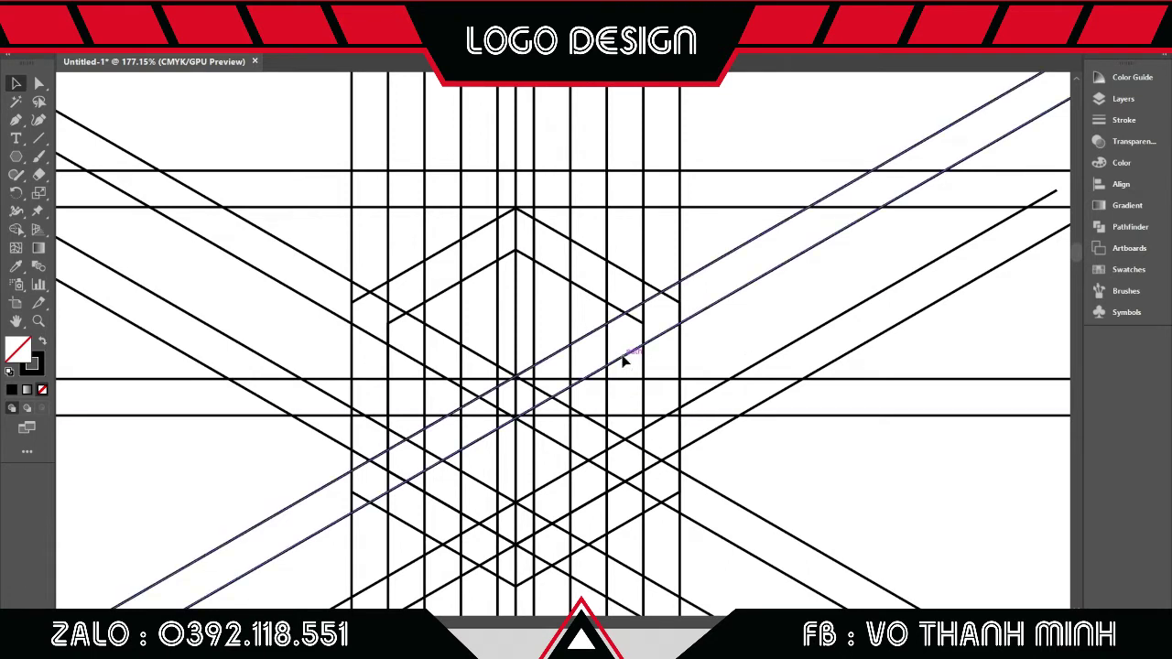
drag(623, 361, 609, 324)
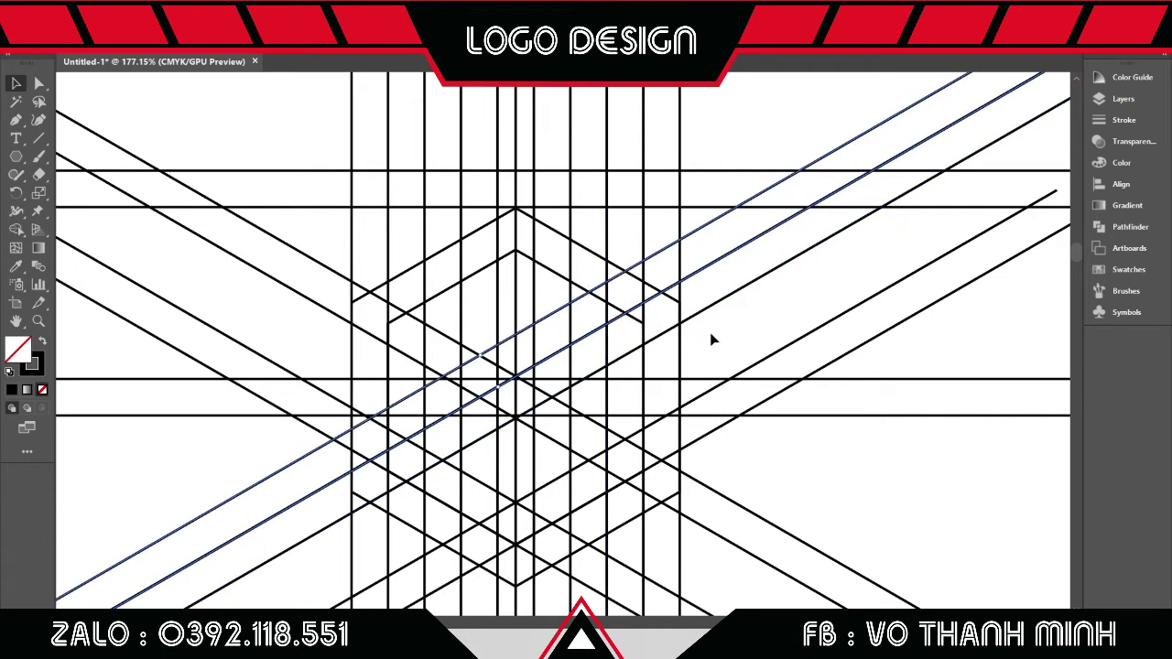
click(710, 333)
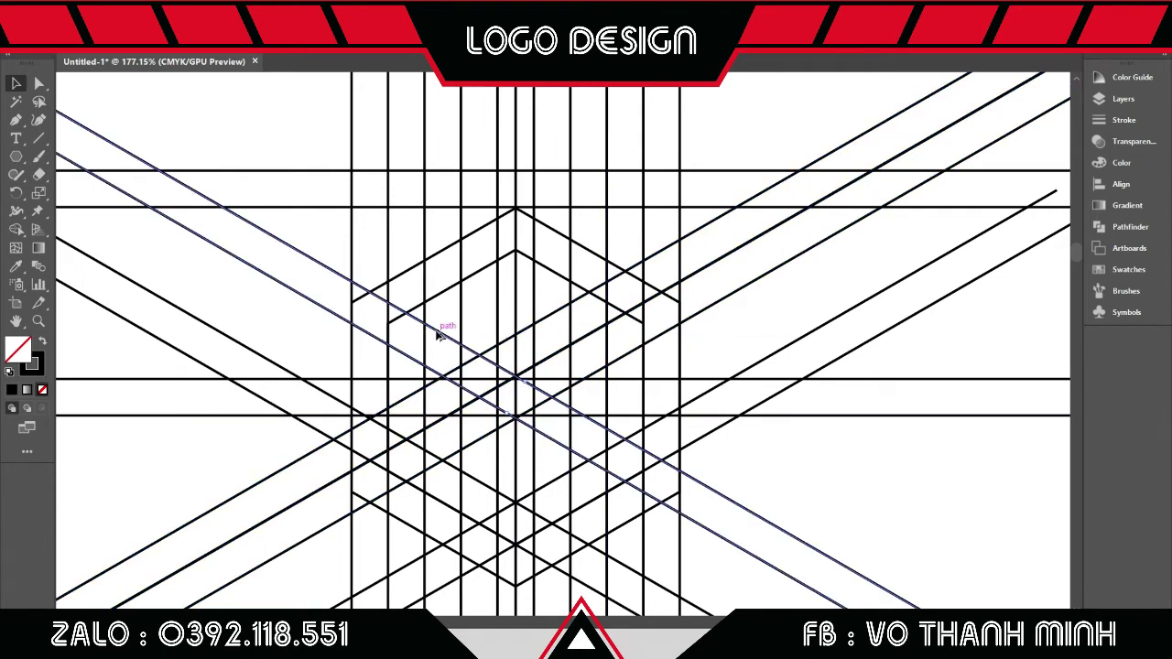
drag(428, 337, 556, 308)
click(747, 324)
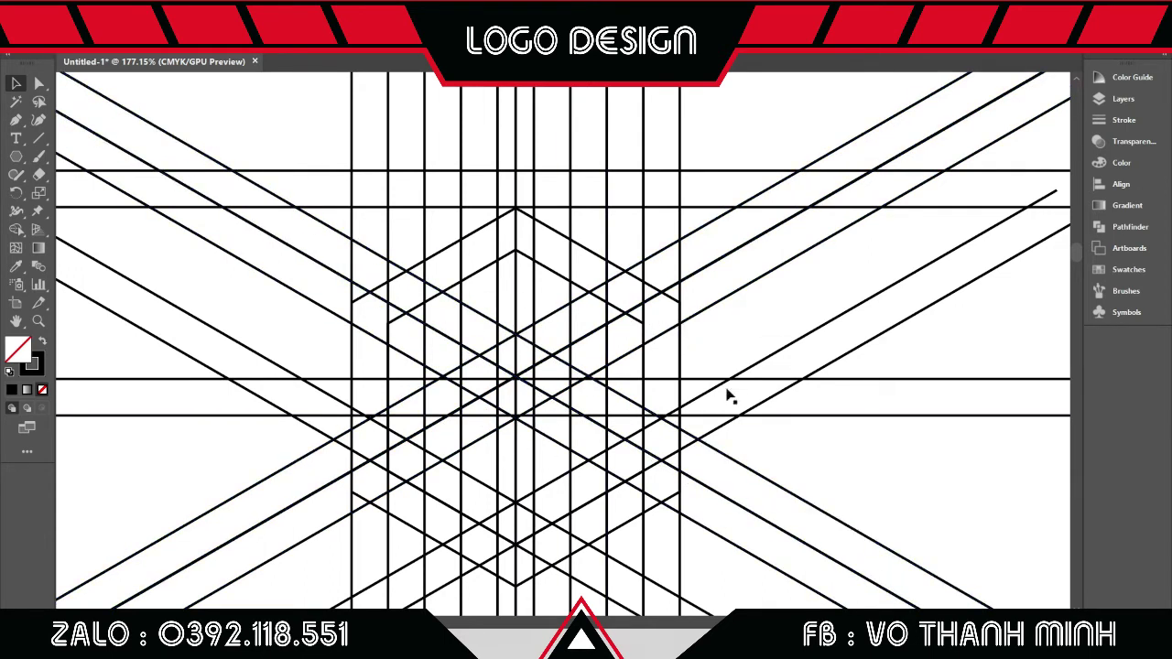
Step: Ungroup the group of diagonal lines
key(z)
click(622, 321)
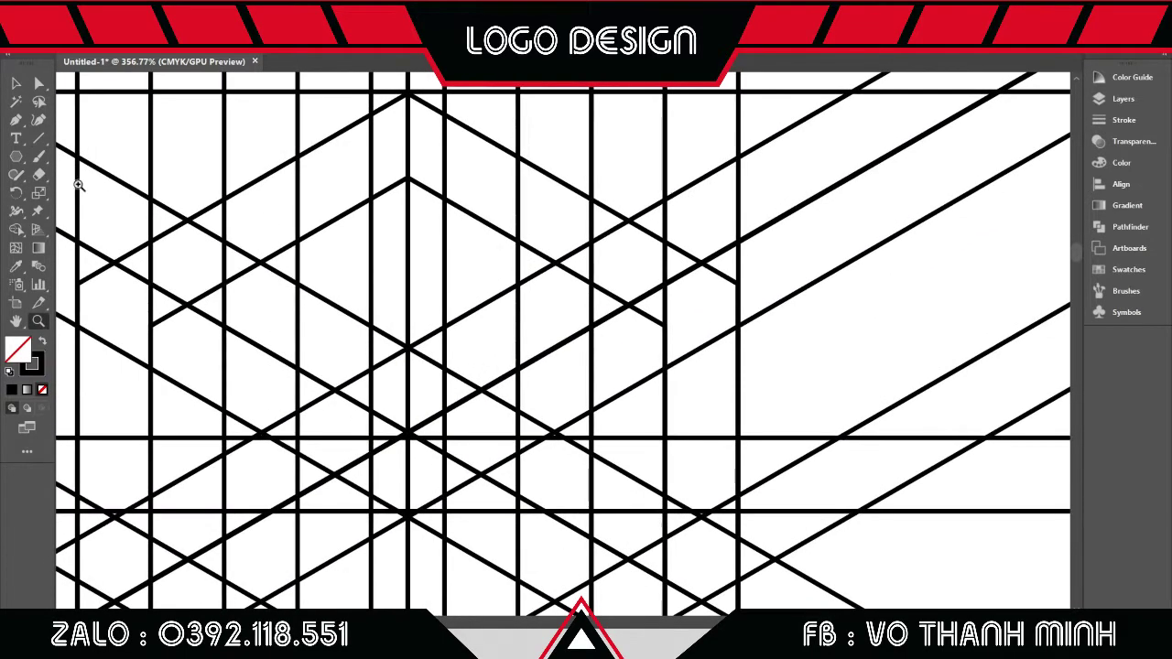
alt+click(503, 325)
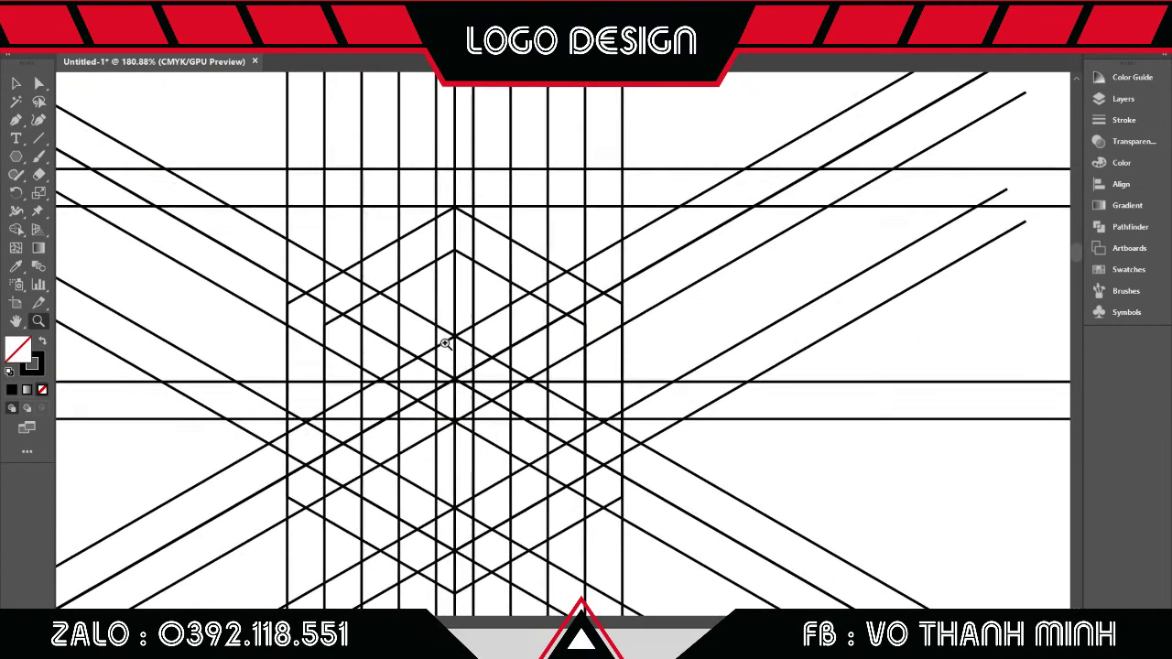
key(v)
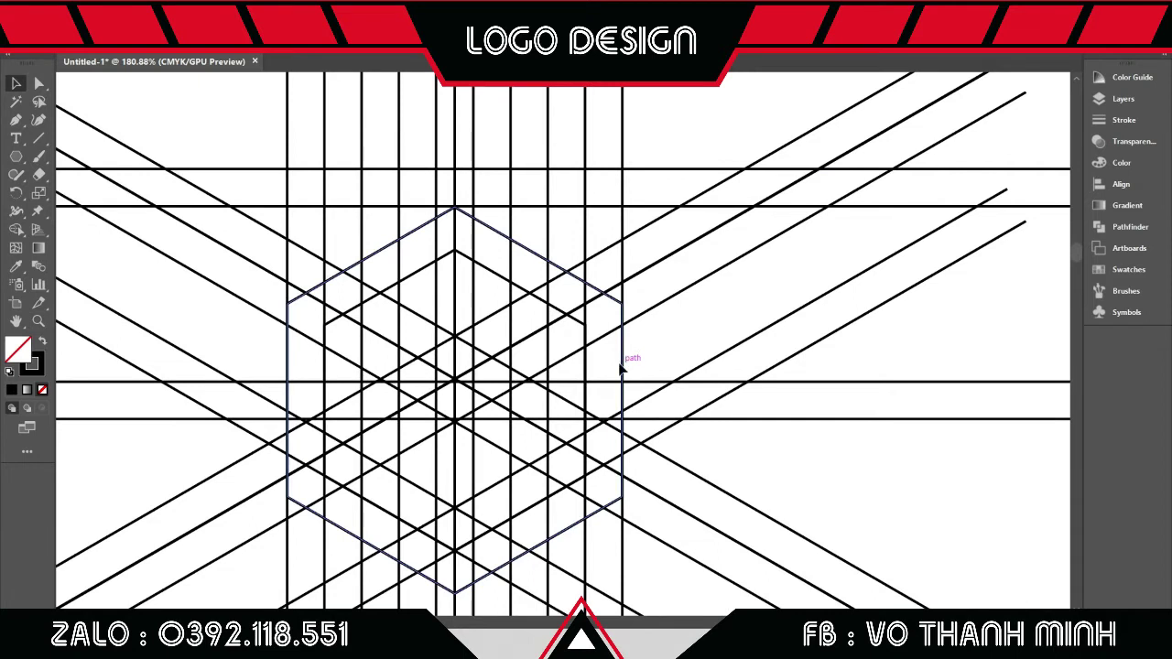
scroll(621, 366, down, 1)
right_click(568, 342)
key(Escape)
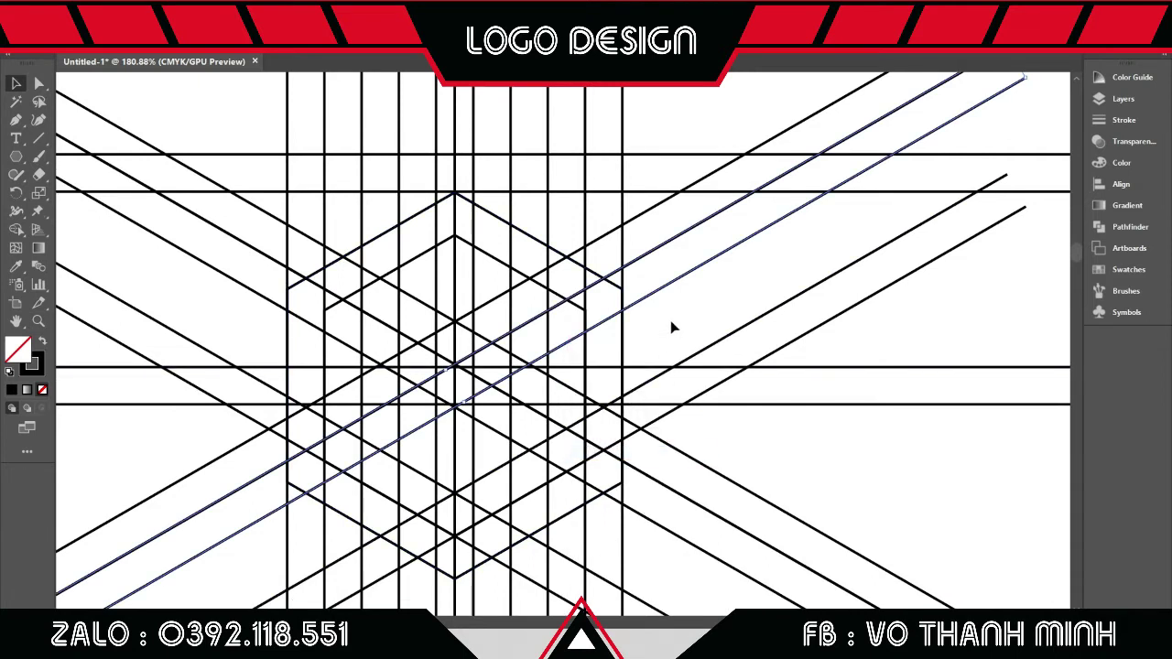
click(576, 358)
click(565, 344)
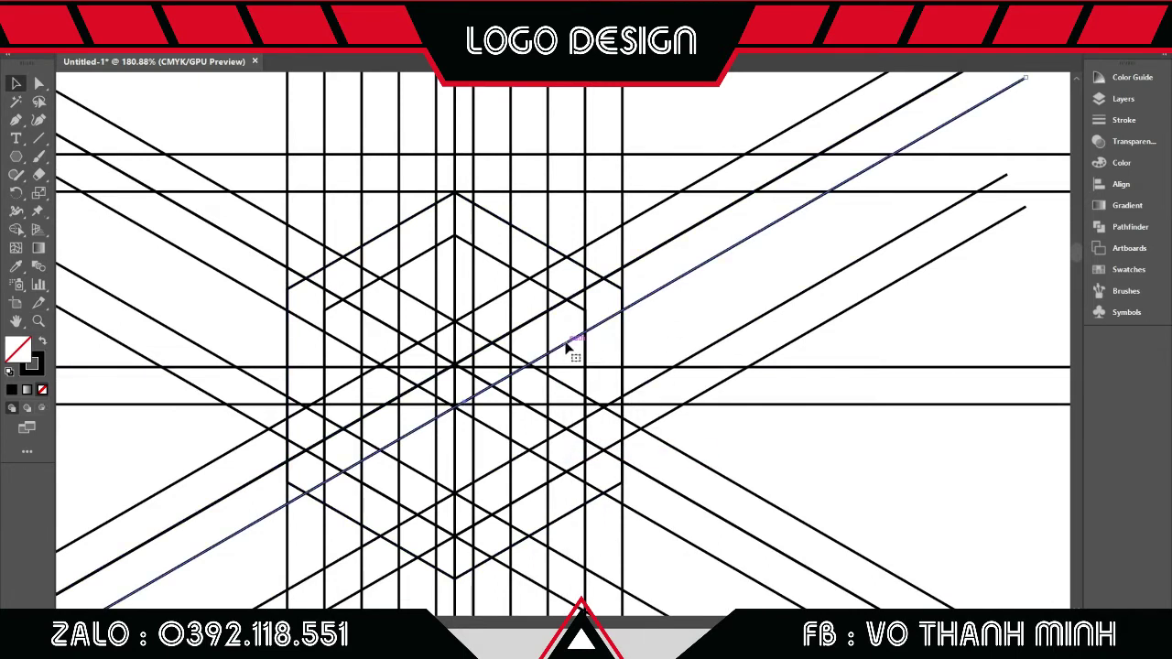
click(354, 354)
right_click(348, 339)
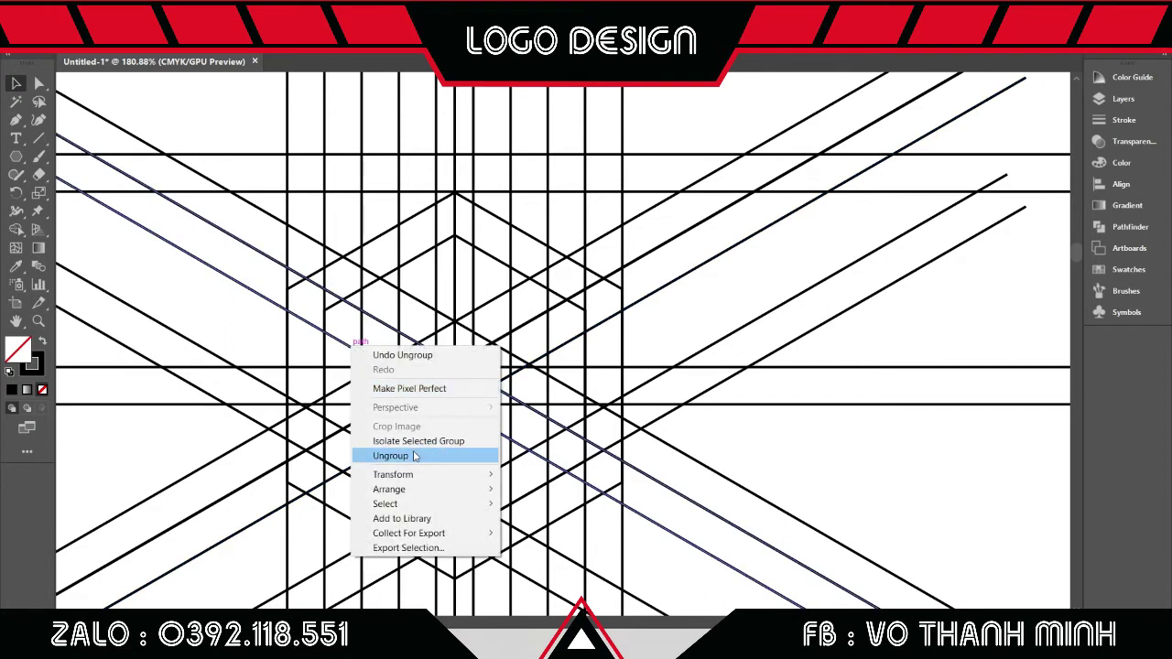
click(384, 455)
click(671, 314)
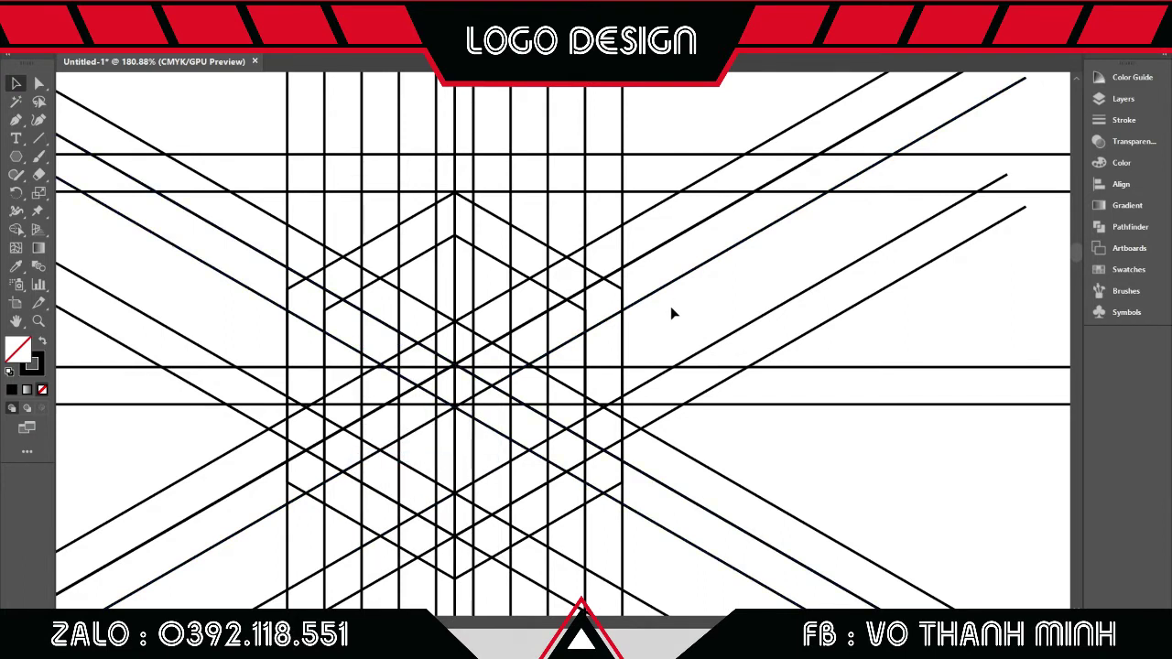
Step: Nudge two crossing diagonal lines up by two arrow-key steps
click(374, 361)
key(Up)
key(Up)
key(Up)
key(Up)
key(Up)
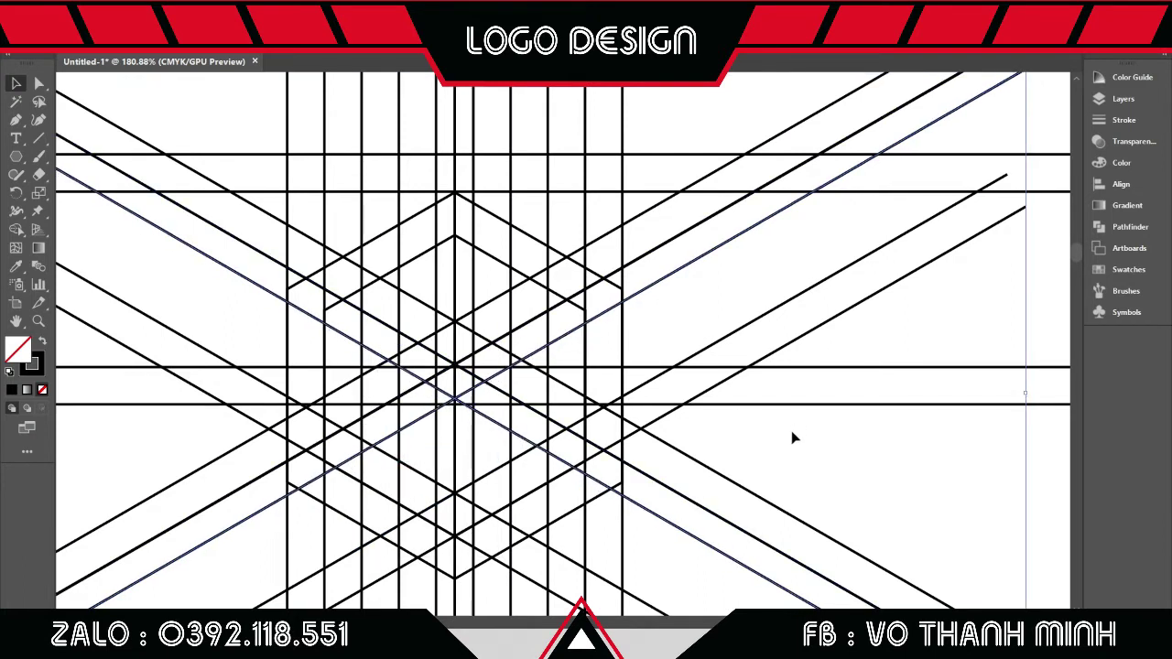
key(Up)
key(Up)
key(Up)
key(Up)
key(Up)
key(Up)
key(Up)
key(Up)
key(Up)
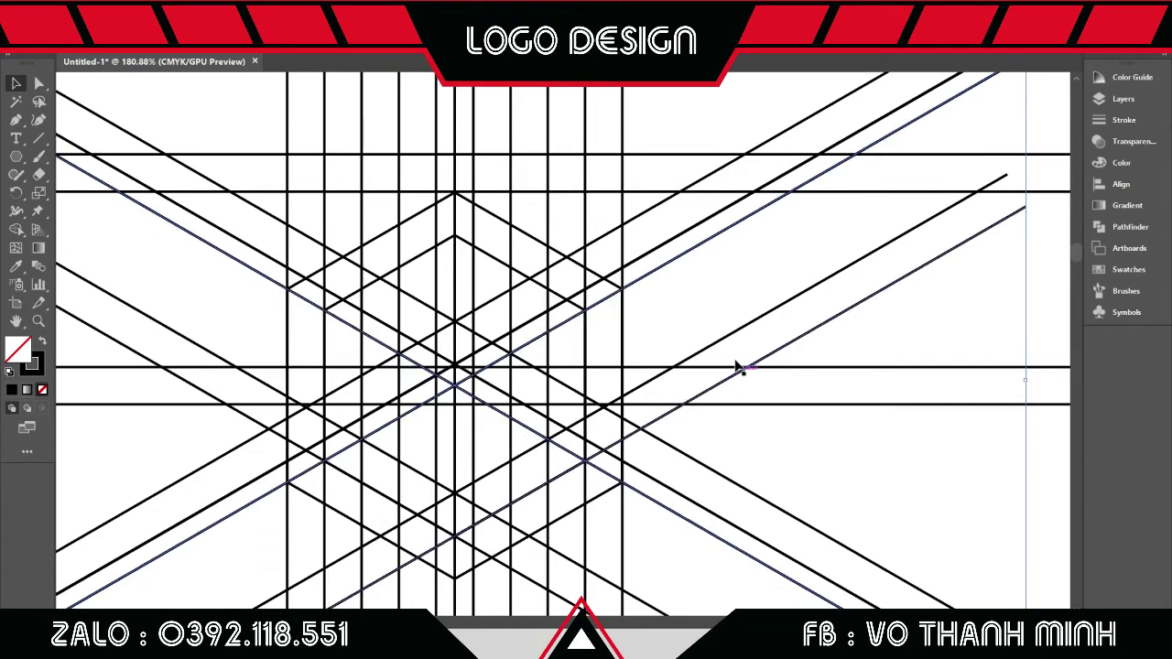
click(624, 380)
key(z)
drag(628, 346, 474, 379)
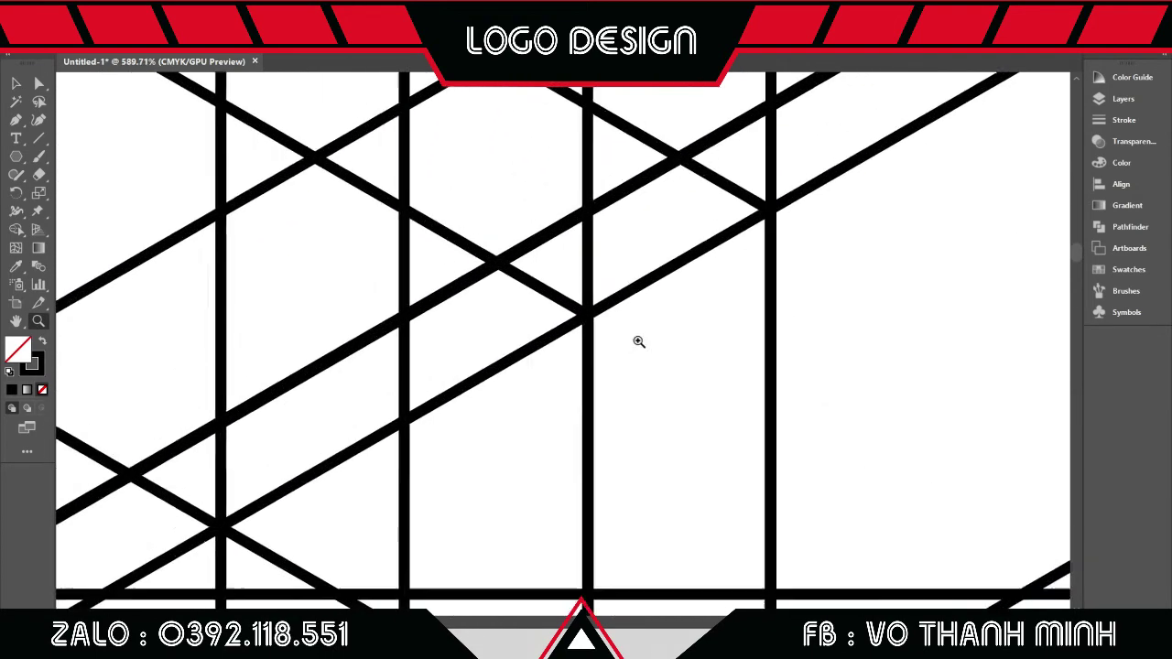
scroll(474, 379, left, 2)
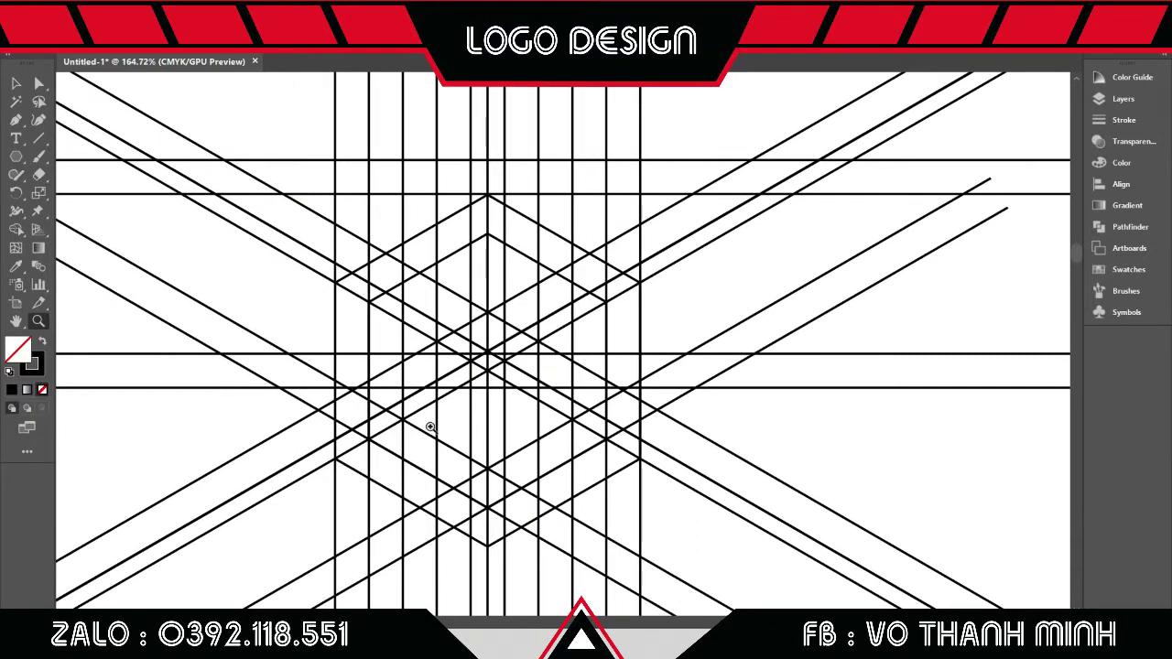
Step: Nudge the upper horizontal line pair up by two arrow-key steps
scroll(503, 418, up, 2)
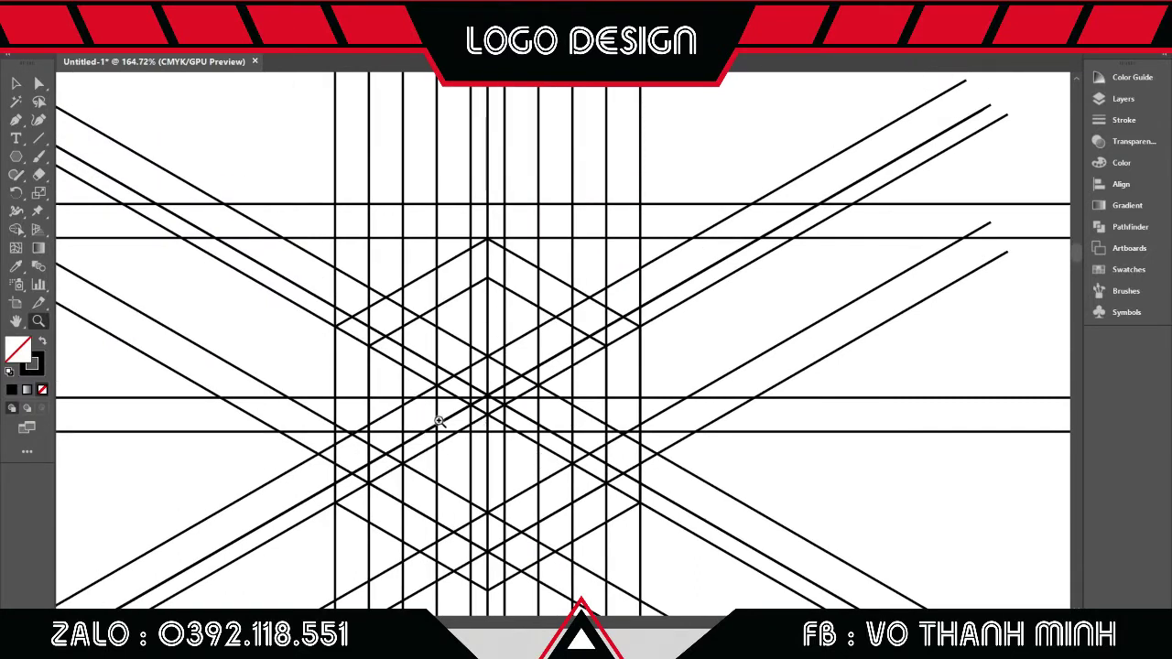
scroll(487, 411, up, 1)
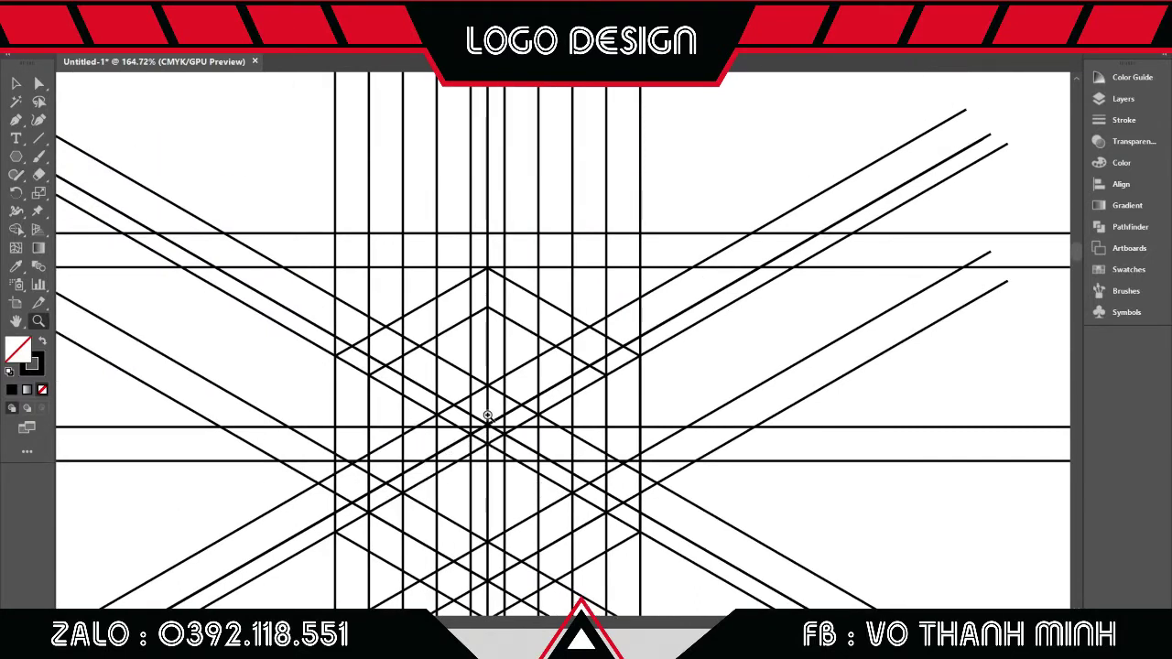
scroll(488, 416, up, 1)
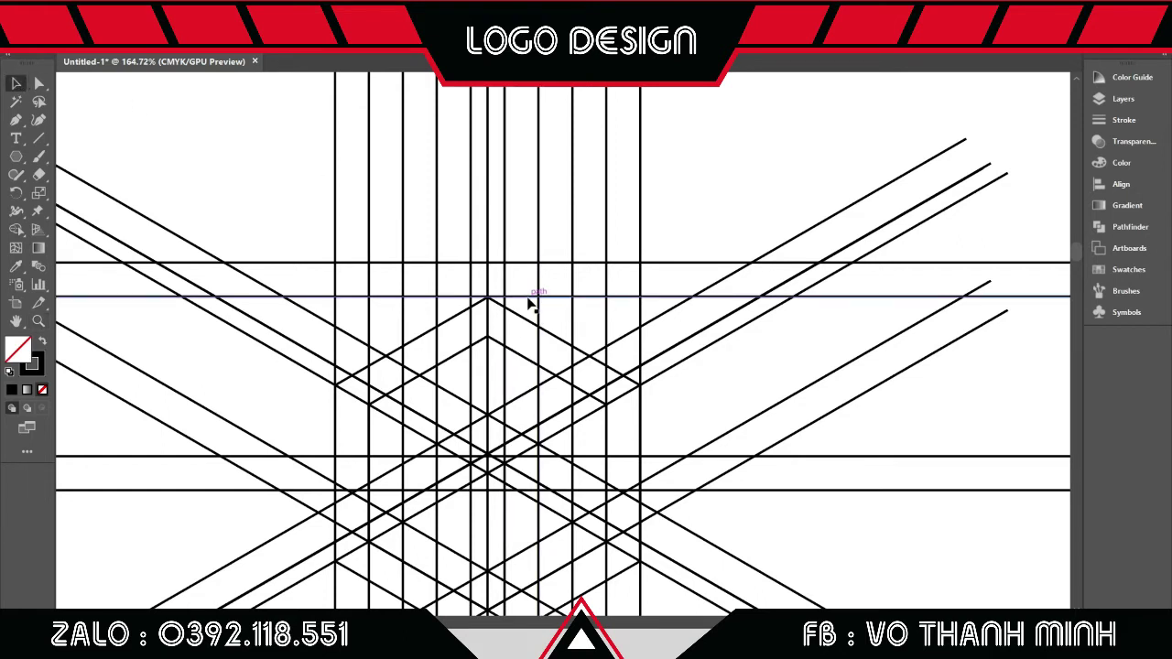
key(Up)
key(Up)
key(Up)
key(Up)
key(Up)
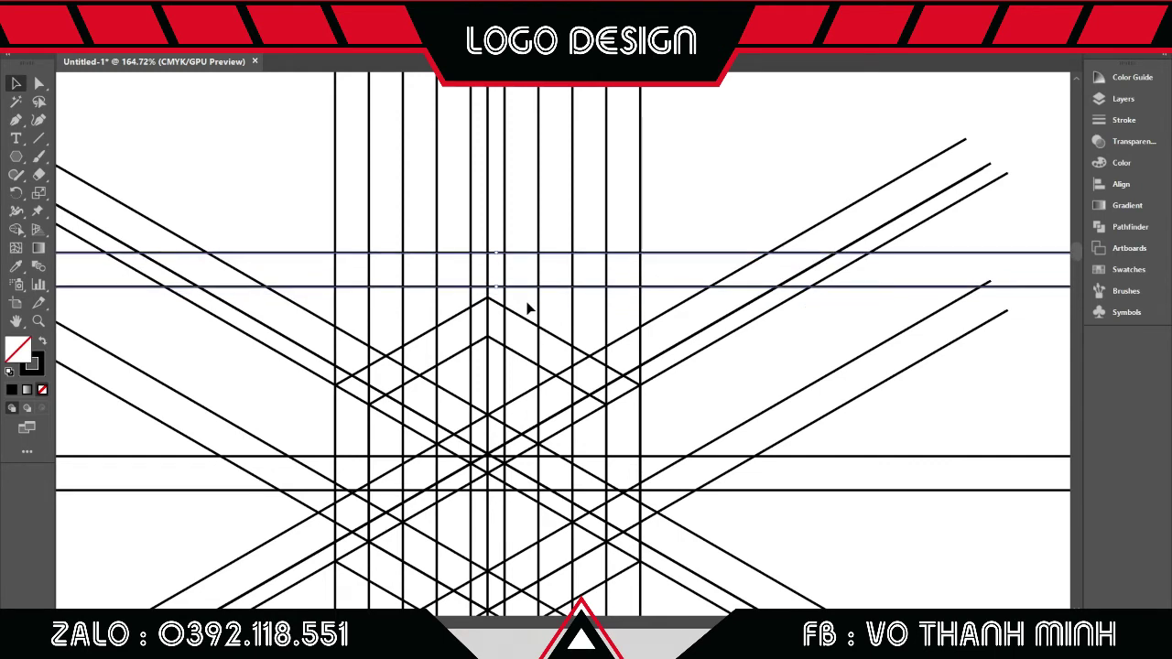
key(Up)
key(Up)
key(Up)
key(Up)
key(Up)
key(Up)
click(698, 171)
scroll(698, 170, down, 2)
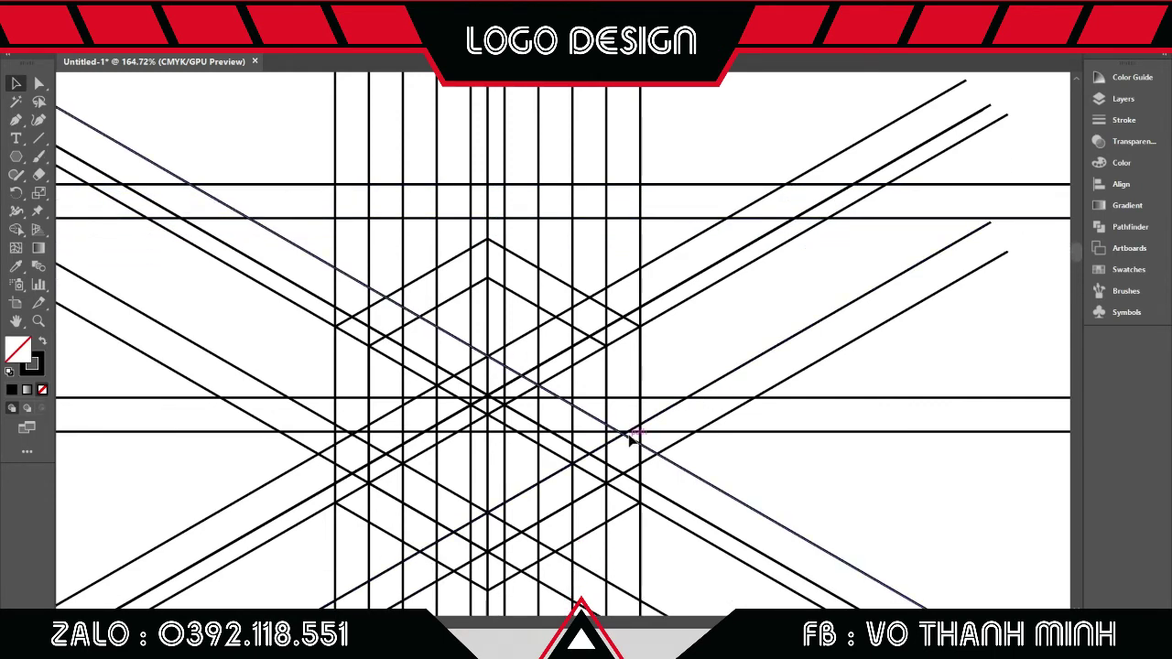
Step: Shift the lower up-right diagonal line up and to the left toward the top apex
click(619, 286)
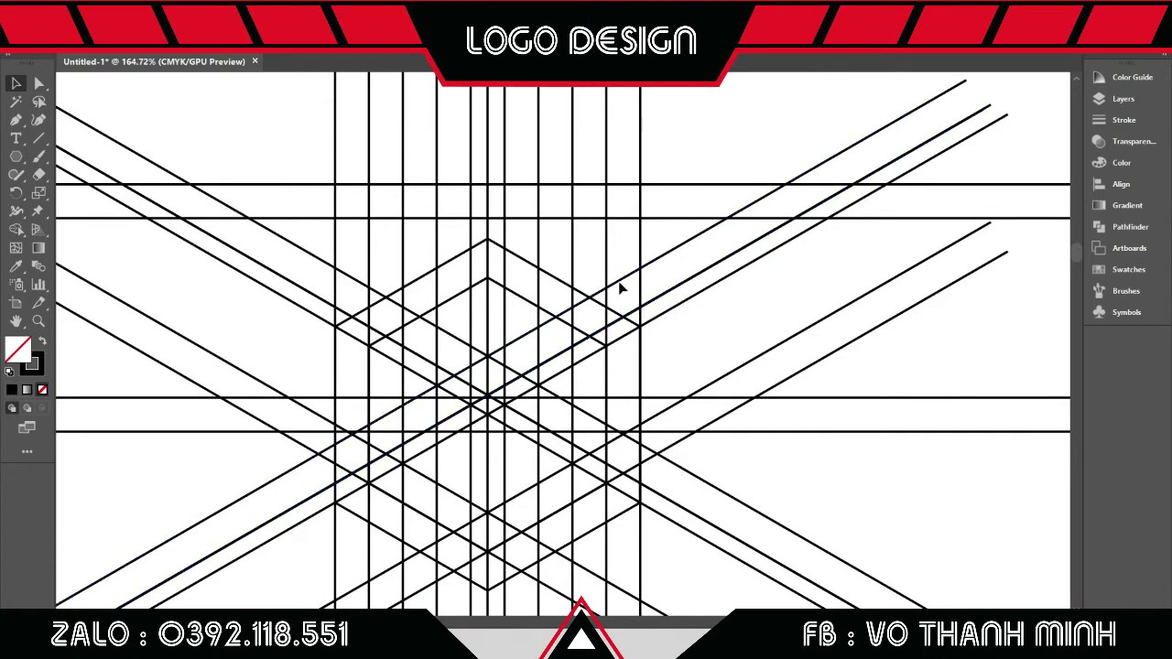
right_click(620, 281)
click(675, 388)
click(669, 312)
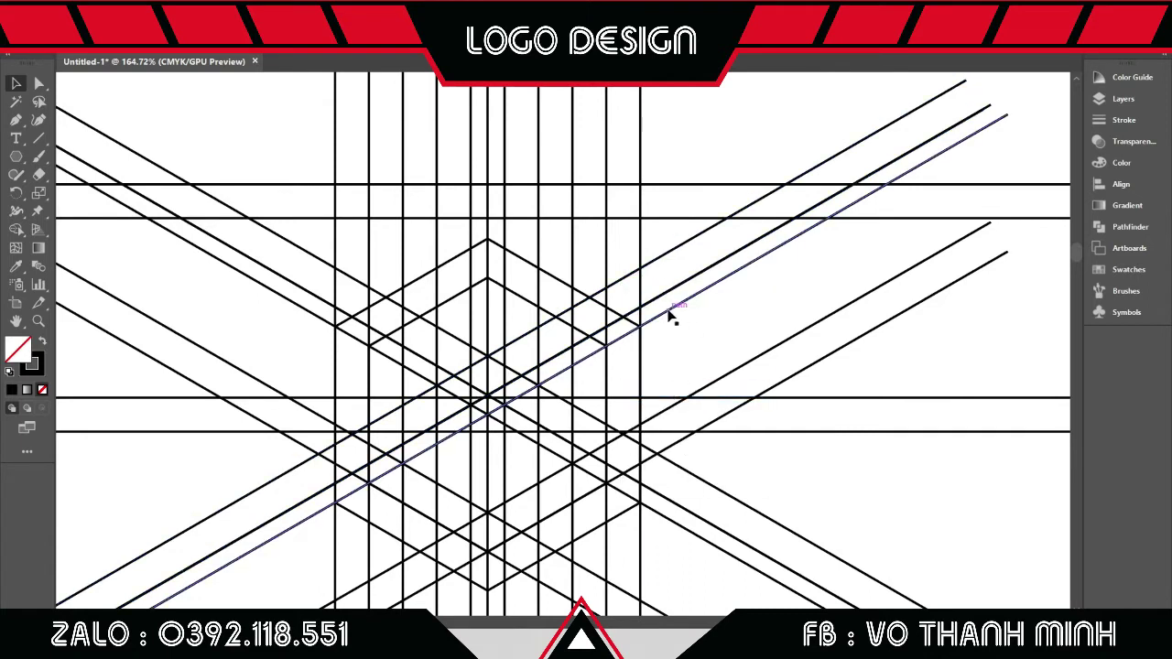
drag(669, 316, 616, 234)
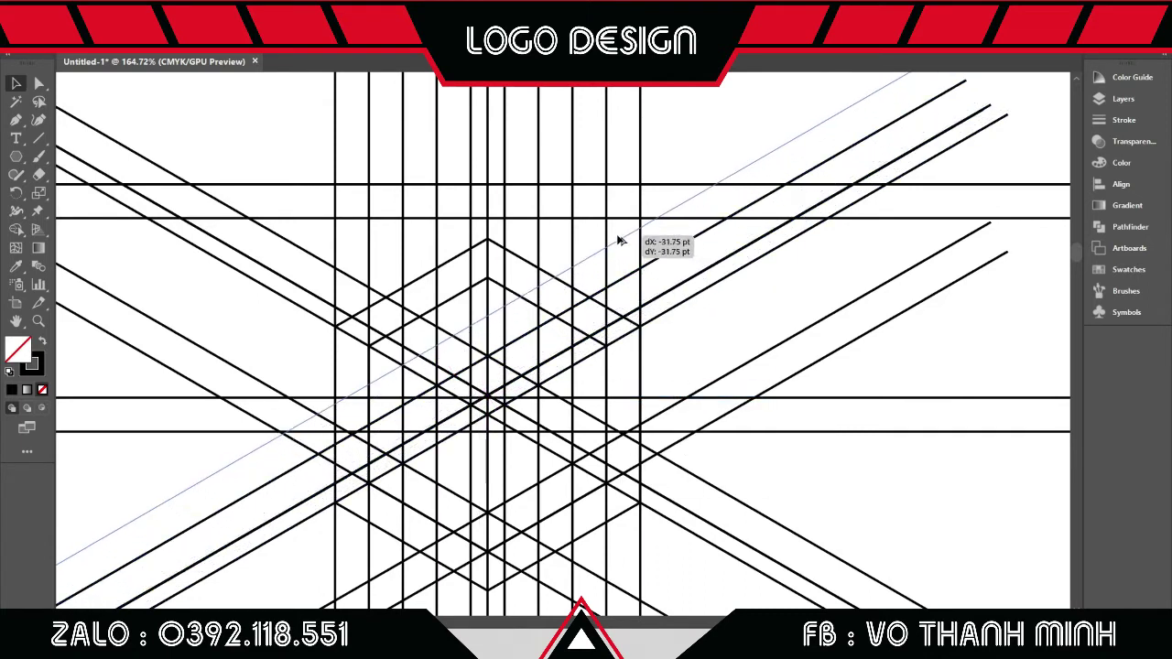
drag(616, 233, 614, 231)
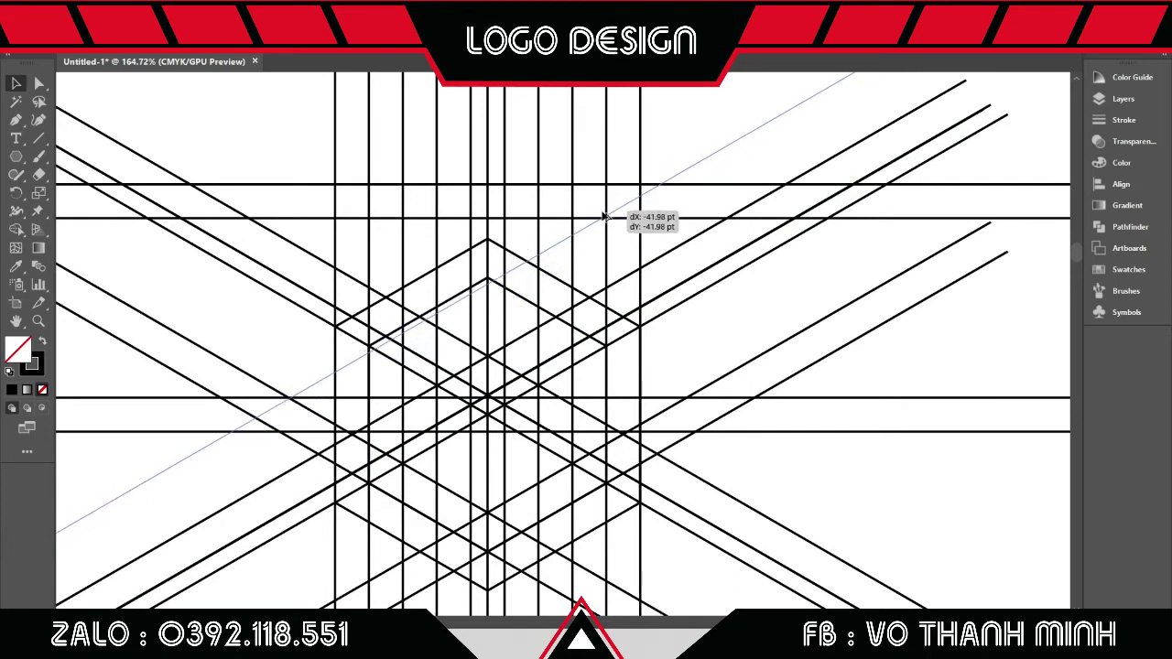
drag(615, 231, 593, 212)
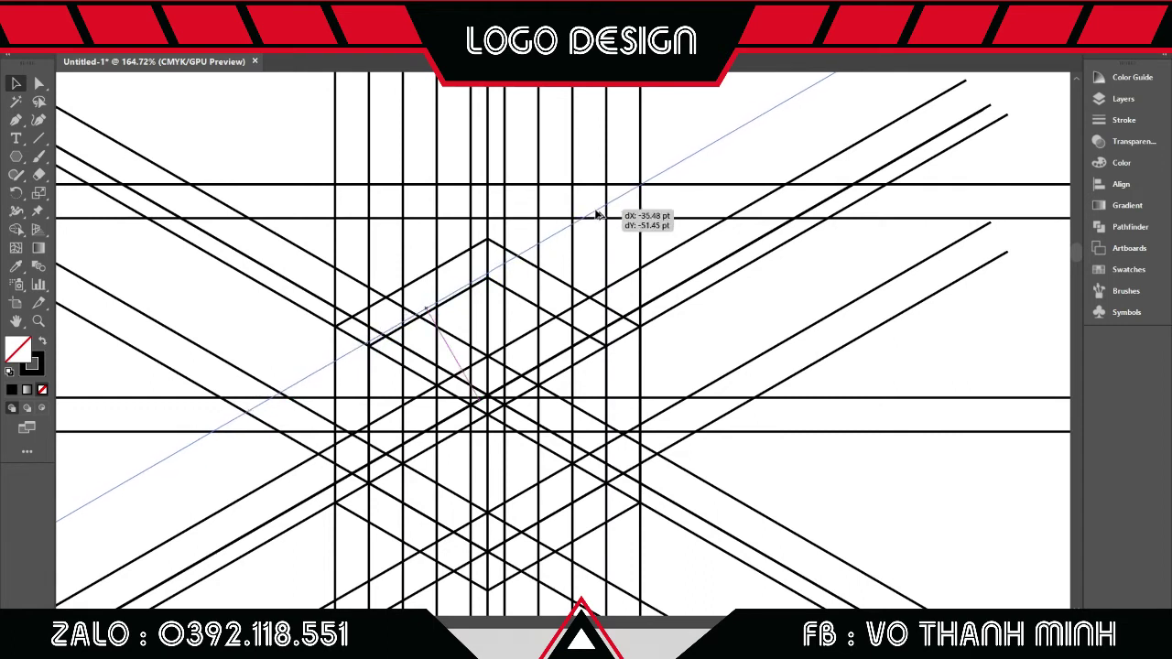
drag(593, 212, 596, 211)
Step: Shift a down-right diagonal line straight upward to its new height
click(651, 348)
click(400, 365)
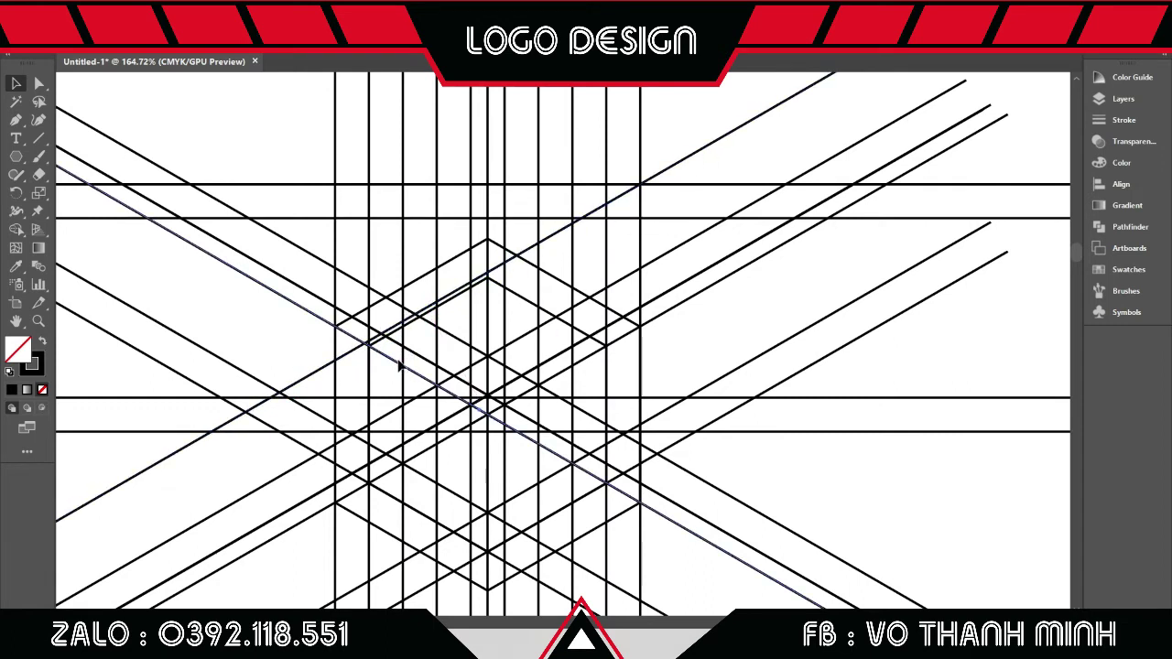
drag(398, 365, 455, 227)
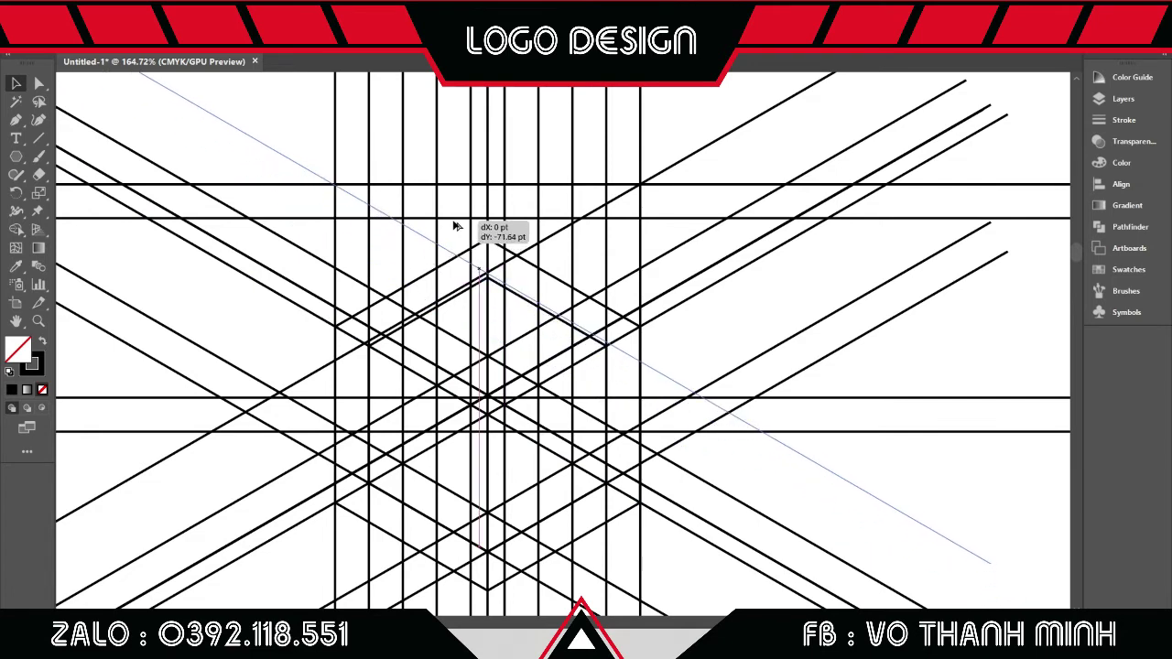
drag(456, 226, 455, 227)
Step: Check the diamond's top apex, then marquee-select every construction line
key(z)
drag(500, 314, 631, 388)
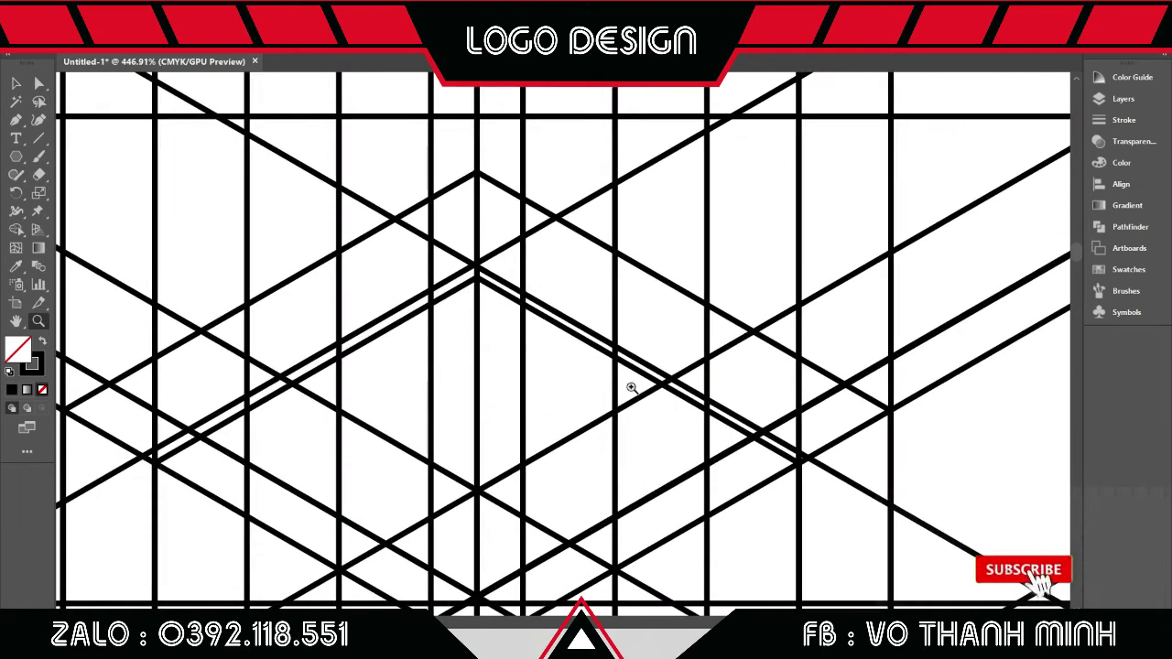
drag(113, 192, 238, 266)
key(v)
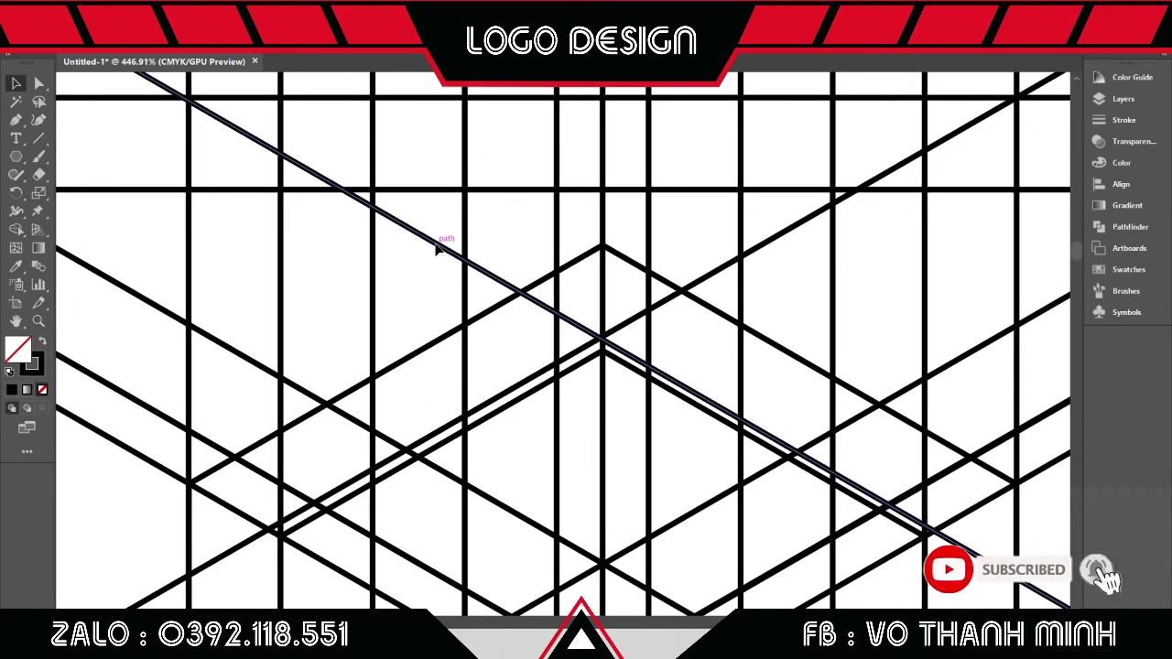
key(z)
mouse_move(724, 494)
mouse_down()
mouse_move(697, 453)
mouse_move(596, 427)
mouse_up()
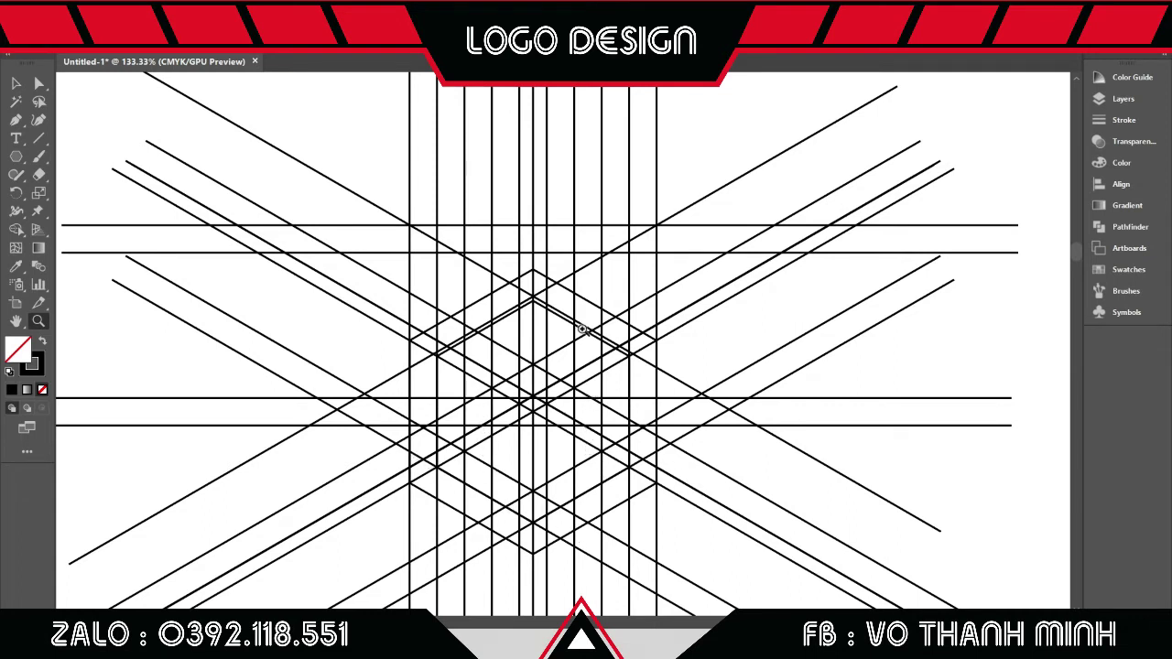
drag(503, 466, 441, 404)
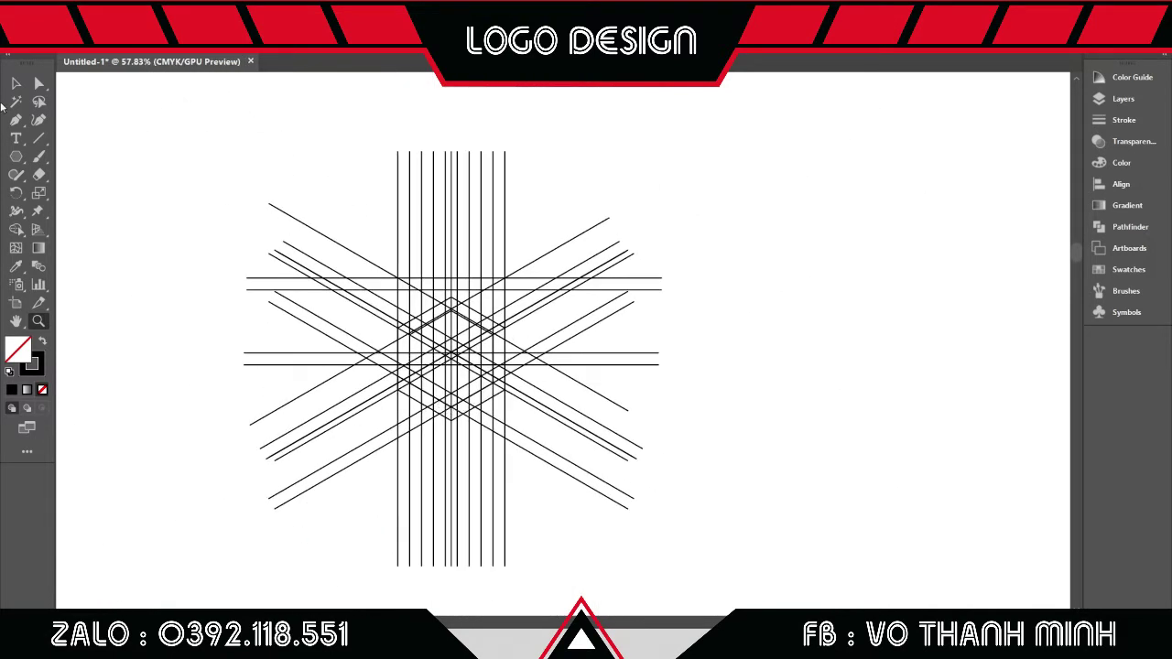
click(16, 83)
drag(300, 250, 645, 498)
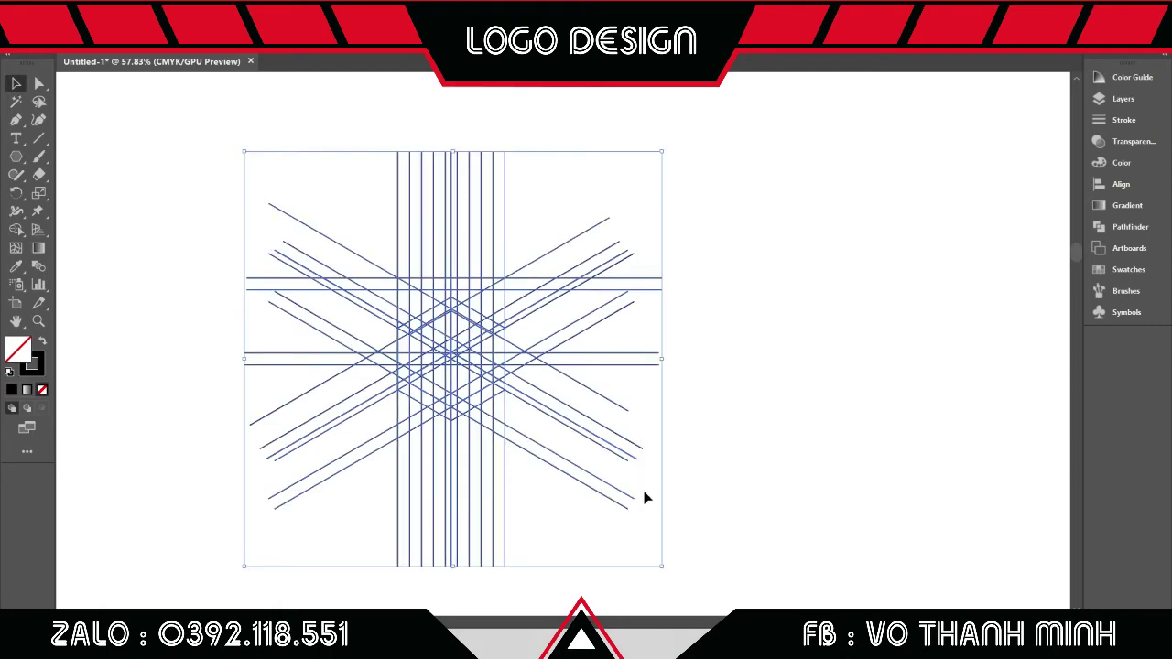
Step: Switch to Shape Builder (Shift+M) and swap colours for a black fill (Shift+X)
key(z)
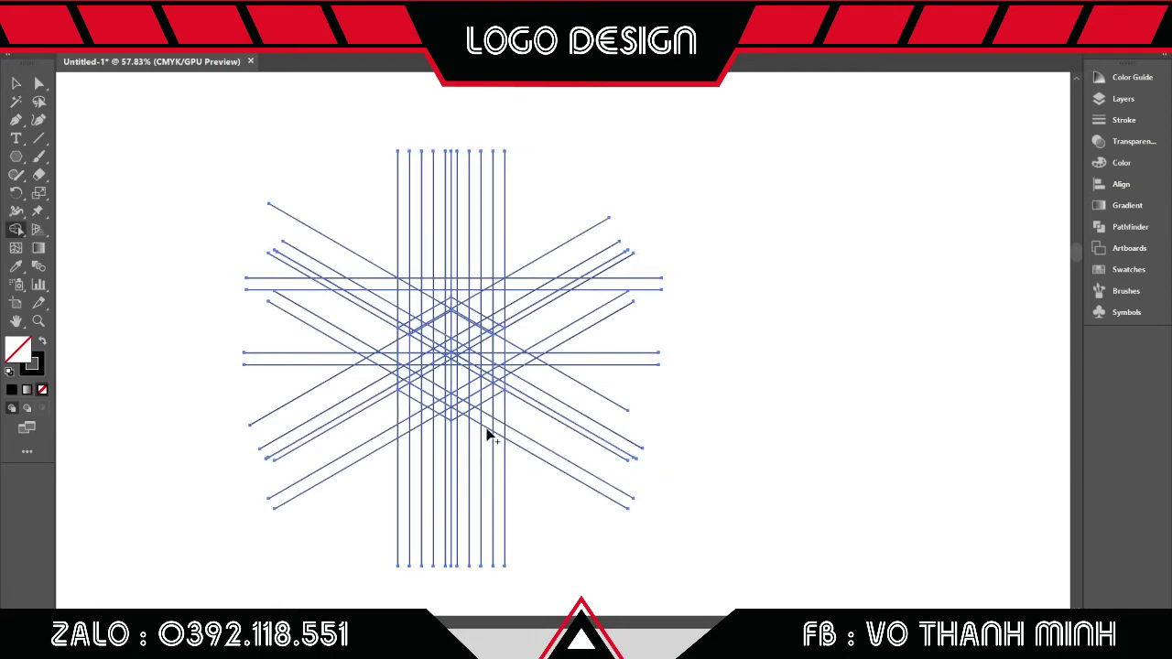
drag(486, 431, 528, 412)
key(shift+m)
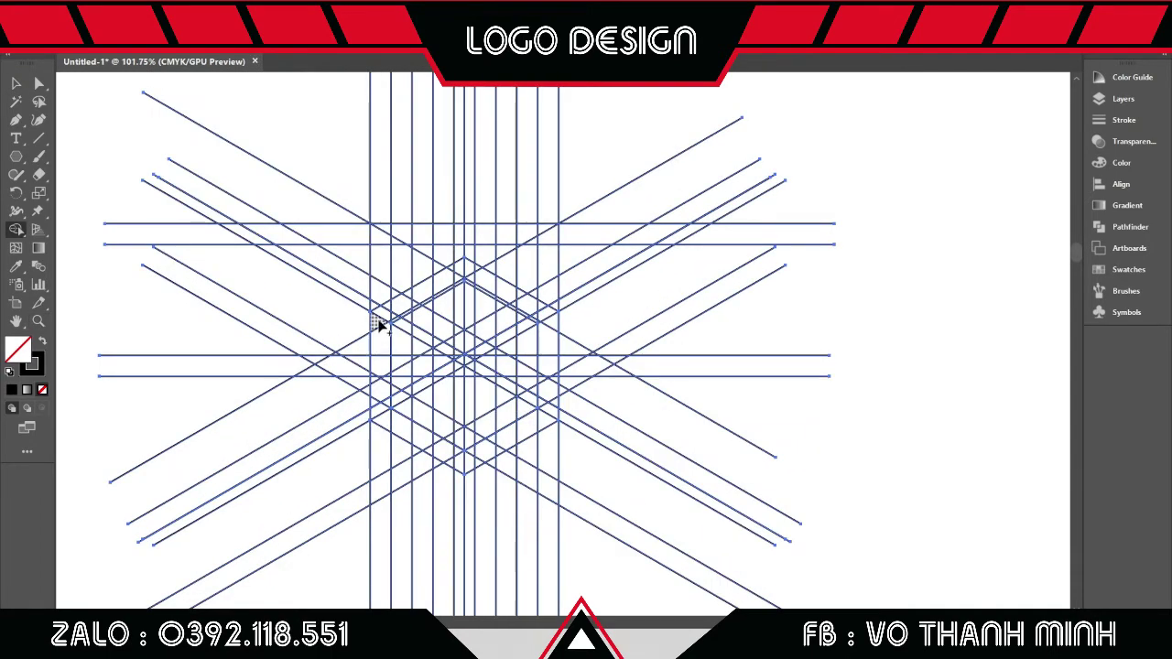
key(shift+x)
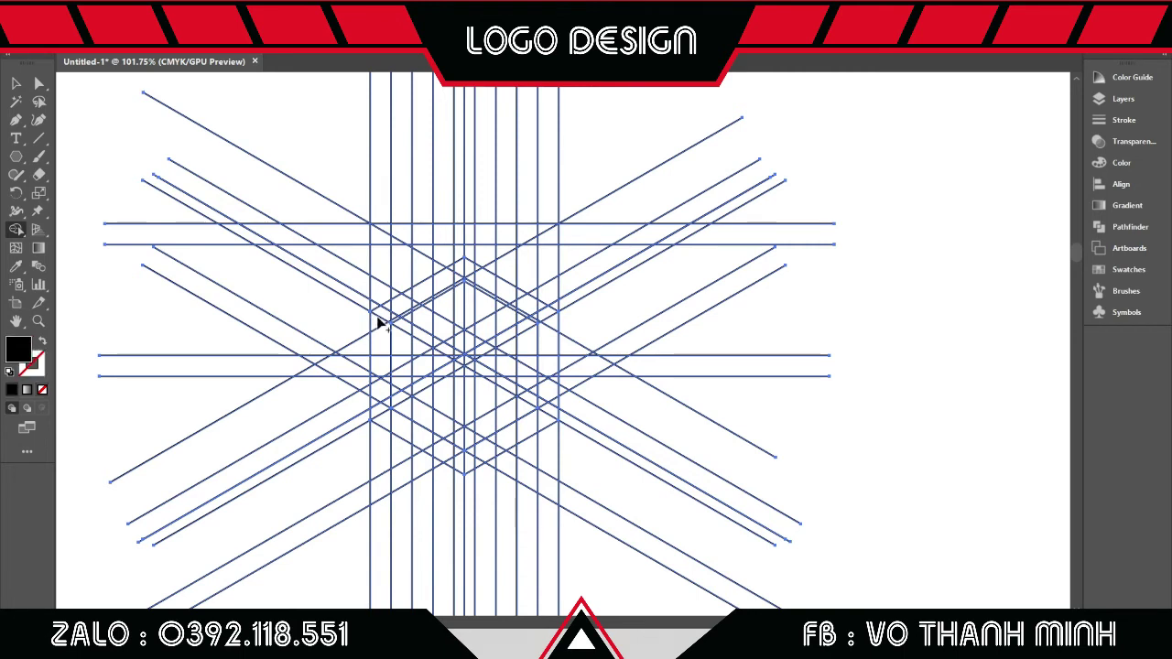
Step: Merge the left and right outer strips, the central bar and both diagonal strips into black shapes
drag(378, 322, 381, 424)
mouse_move(550, 321)
mouse_down()
mouse_move(545, 406)
mouse_move(450, 465)
mouse_move(393, 419)
mouse_move(382, 371)
mouse_up()
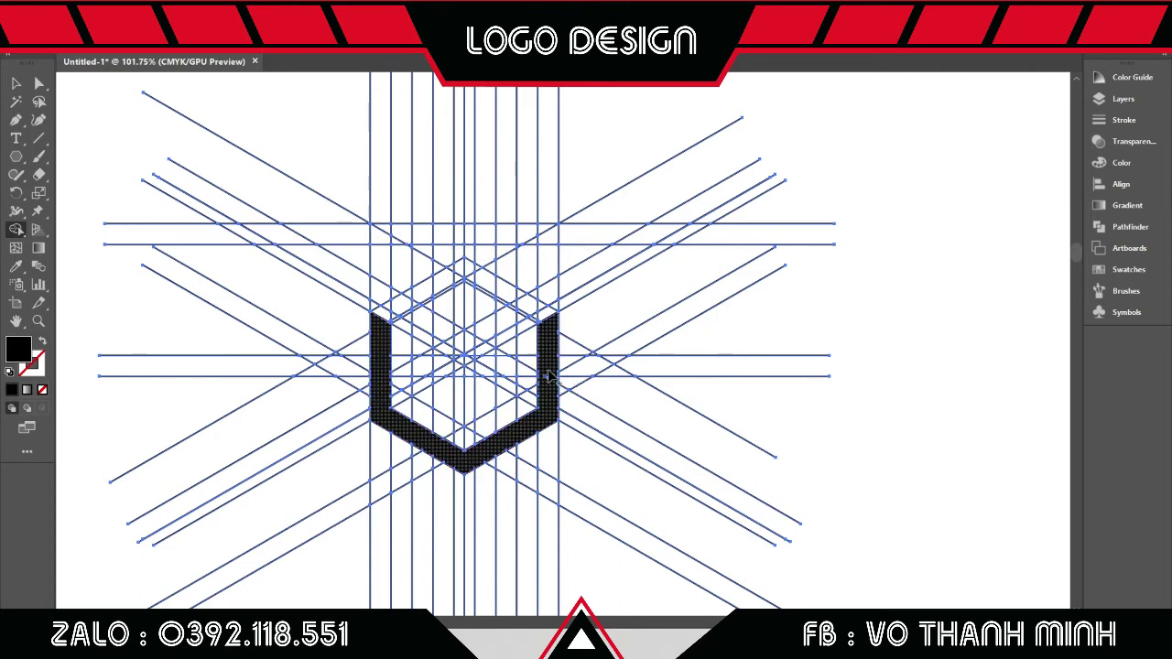
scroll(548, 375, up, 1)
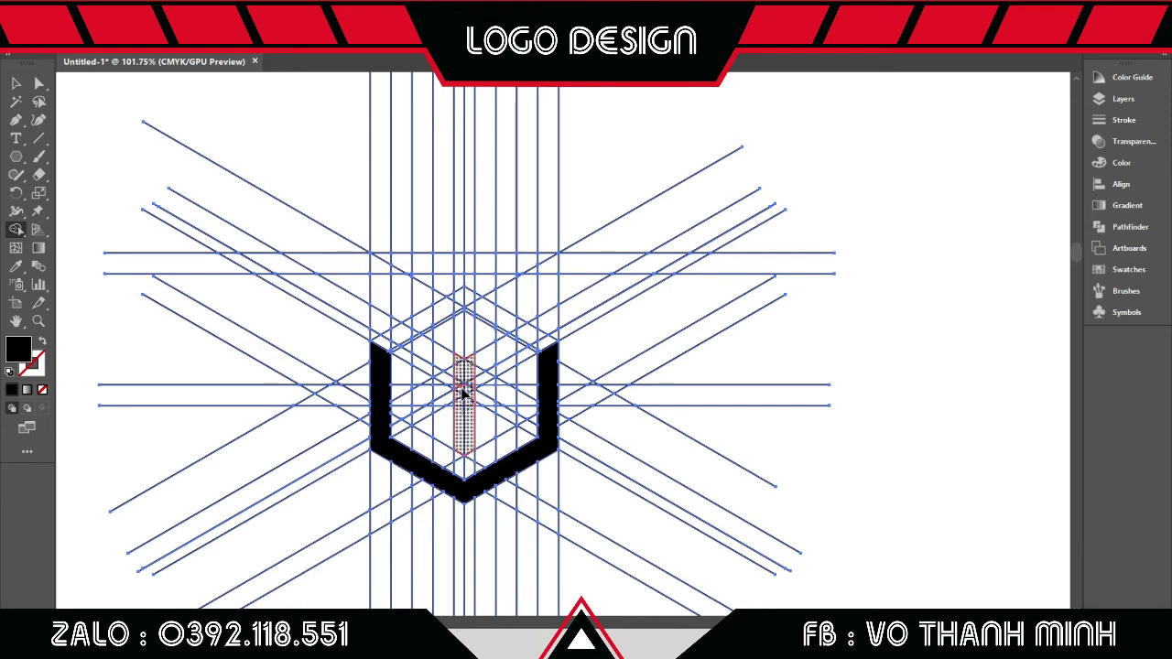
click(463, 389)
mouse_move(549, 320)
mouse_down()
mouse_move(467, 364)
mouse_move(469, 385)
mouse_up()
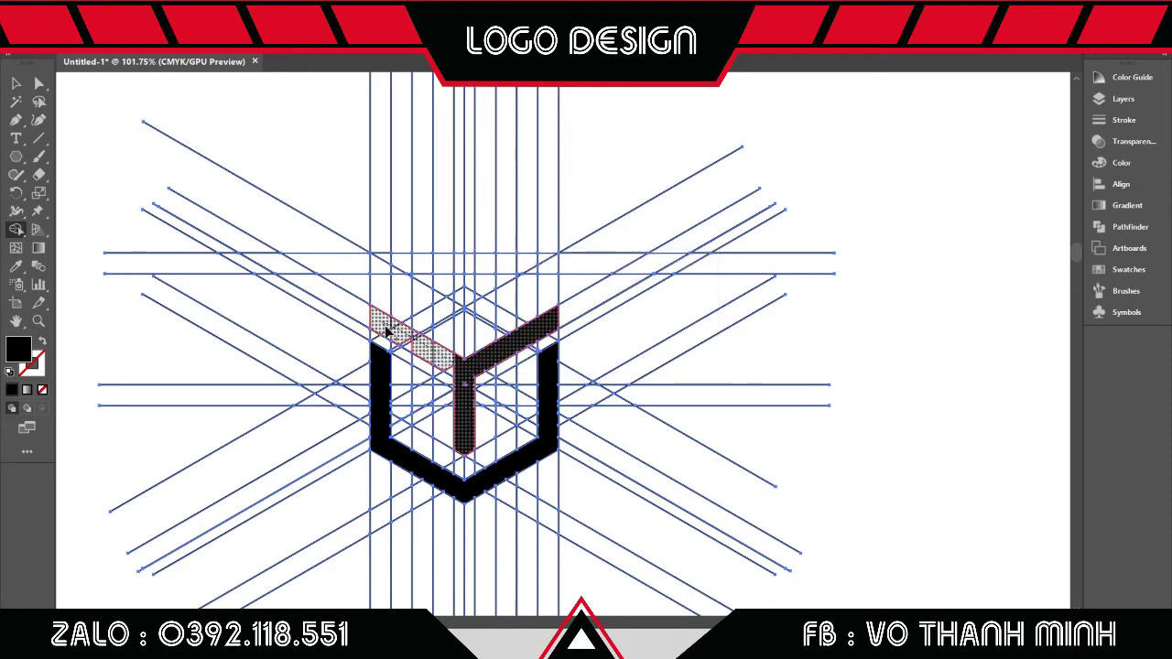
drag(465, 388, 722, 250)
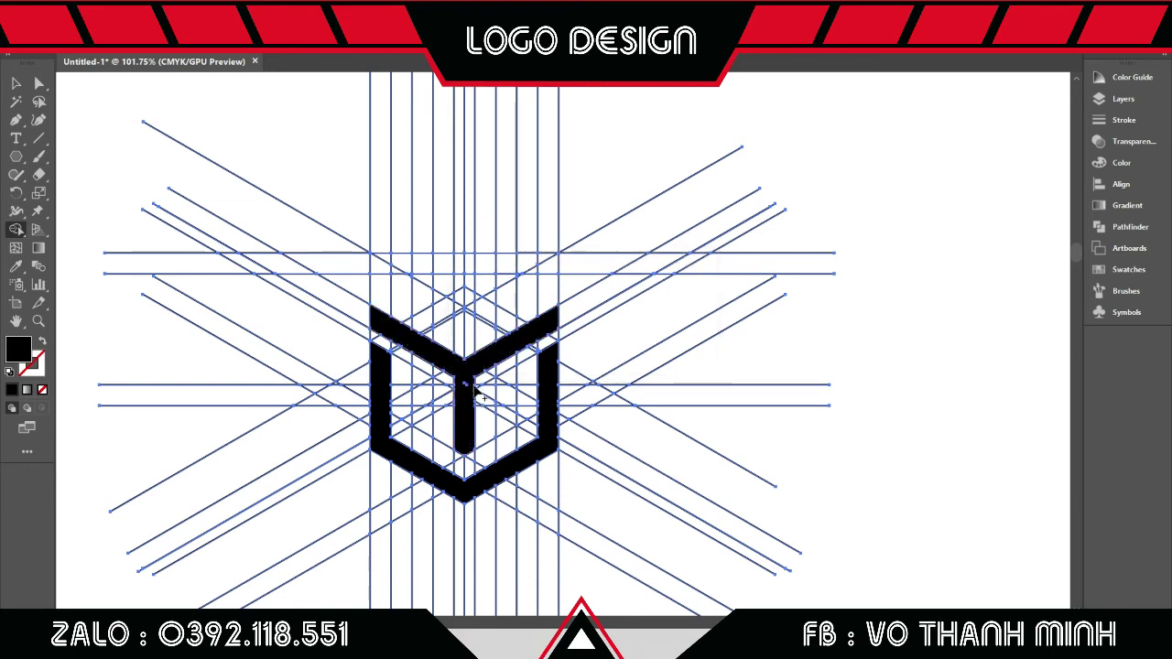
Step: Fill the horizontal strip above the shield and merge the top bar with the stem into a T
scroll(463, 353, up, 2)
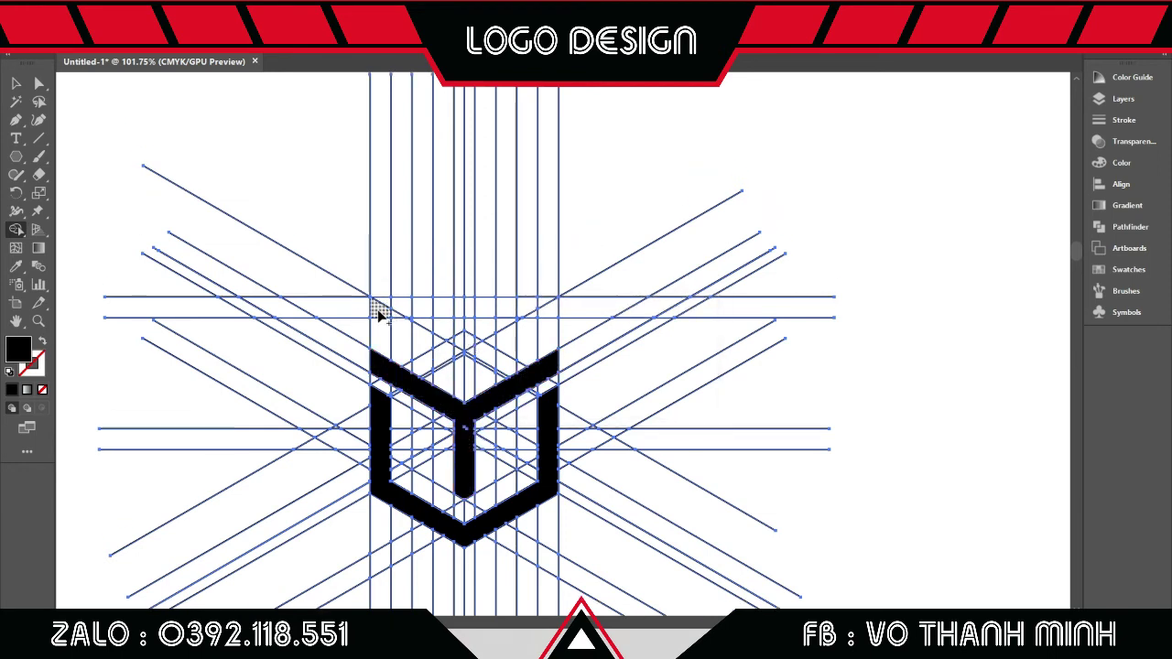
drag(378, 313, 453, 309)
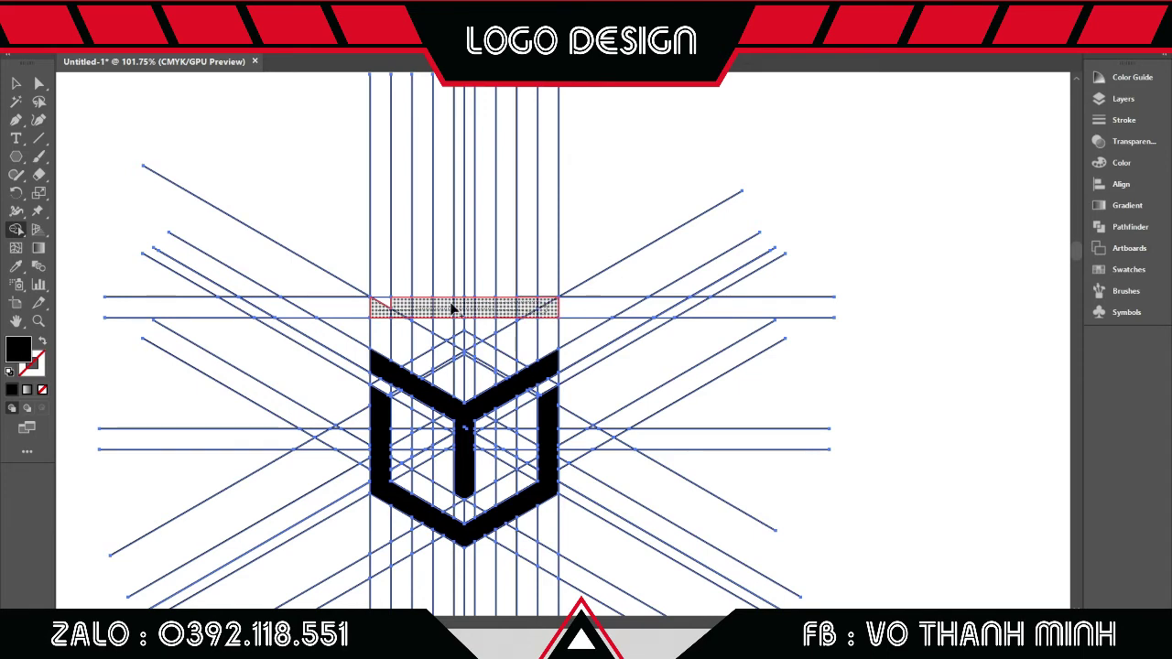
drag(382, 309, 385, 310)
scroll(458, 311, down, 2)
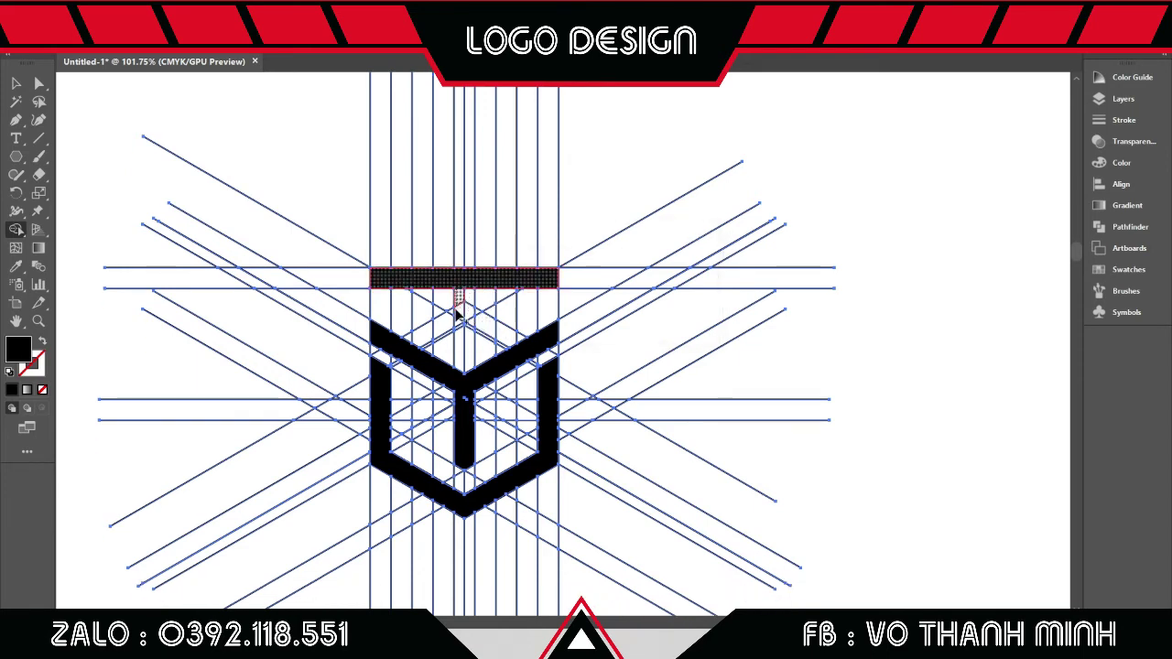
mouse_move(458, 365)
mouse_down()
mouse_move(472, 326)
mouse_move(465, 382)
mouse_move(473, 373)
mouse_up()
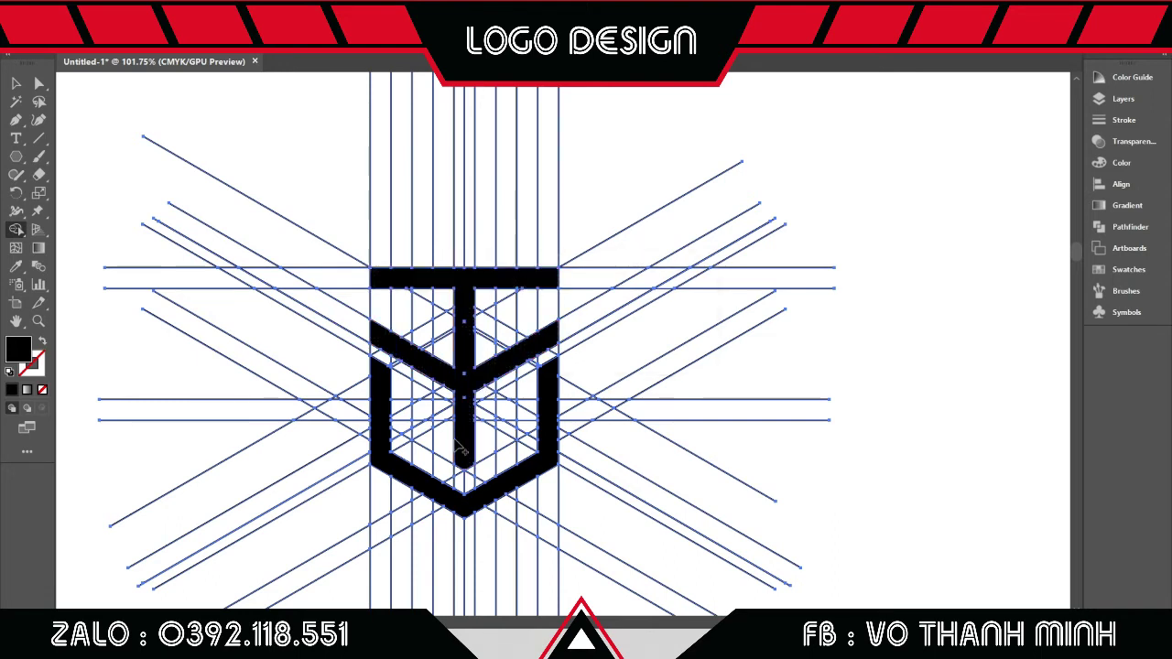
Step: Fill the slanted strips beside the stem and the wedge under the bar, then merge them with the T
click(423, 400)
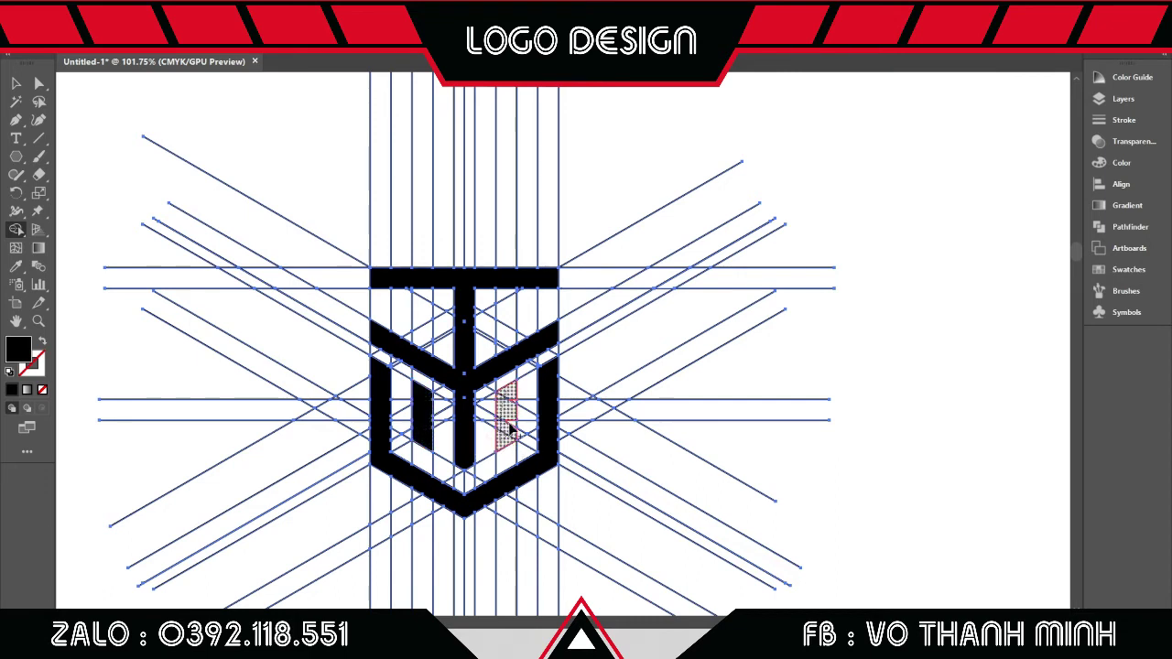
click(509, 427)
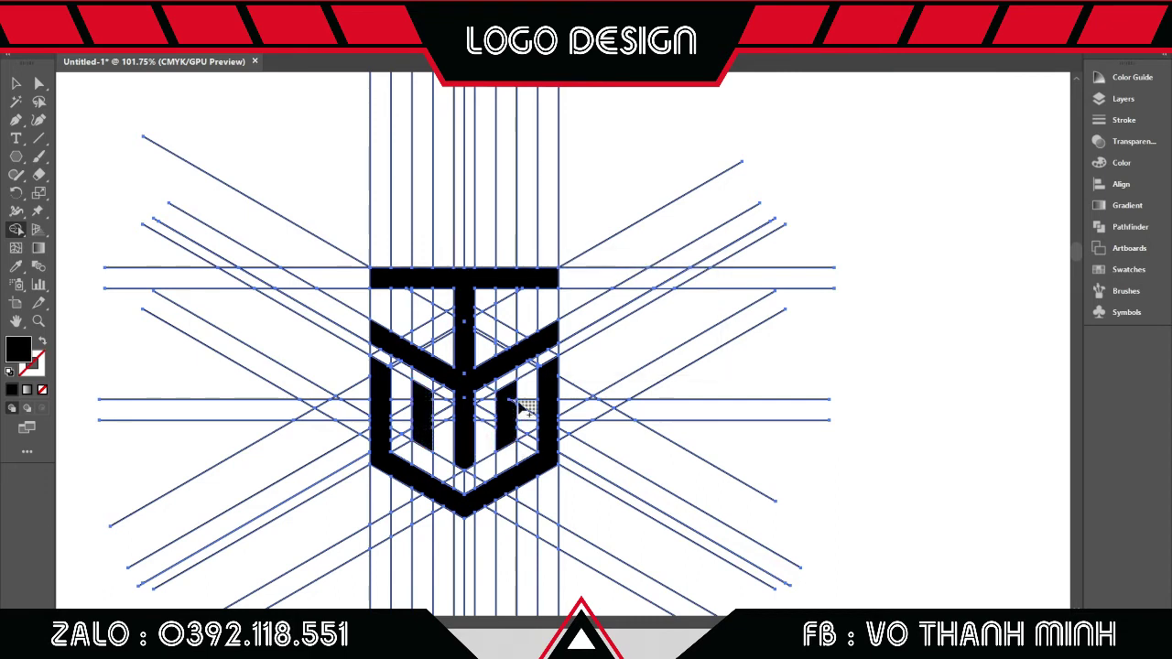
click(508, 332)
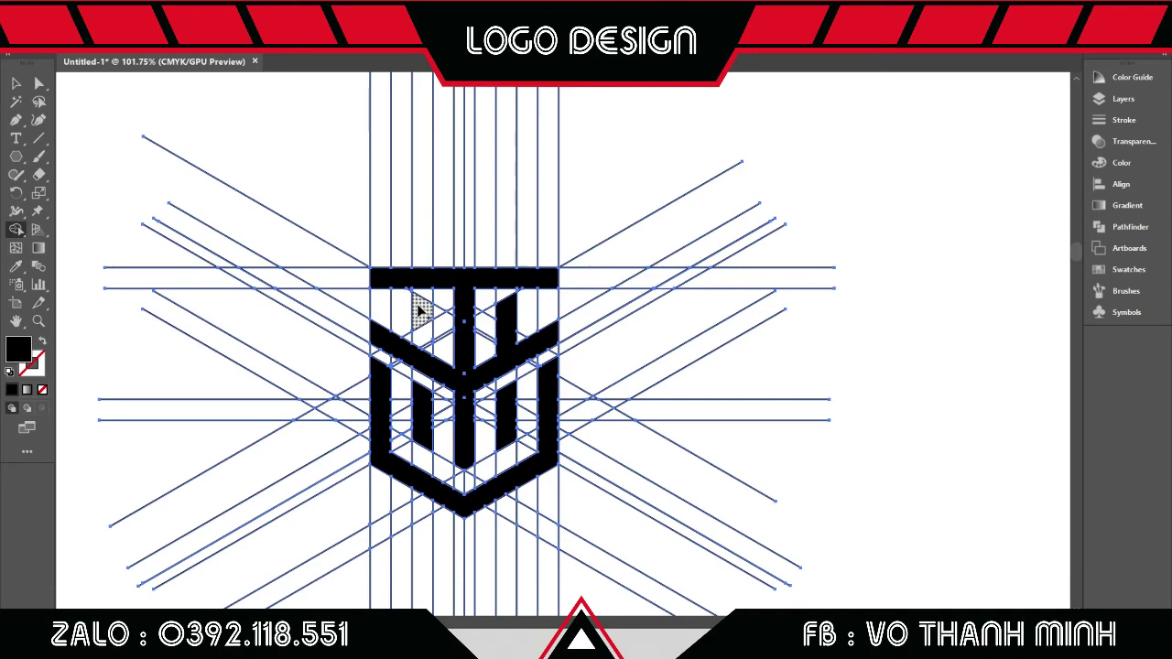
drag(417, 309, 424, 364)
drag(425, 318, 426, 322)
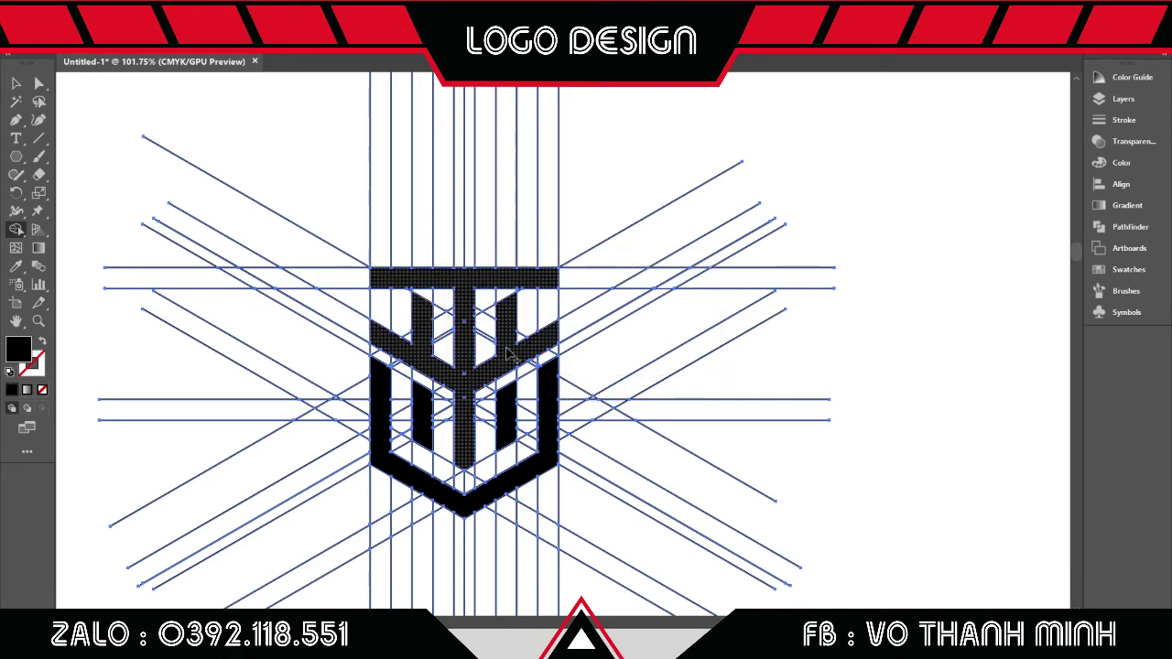
key(z)
click(662, 400)
click(662, 400)
click(654, 398)
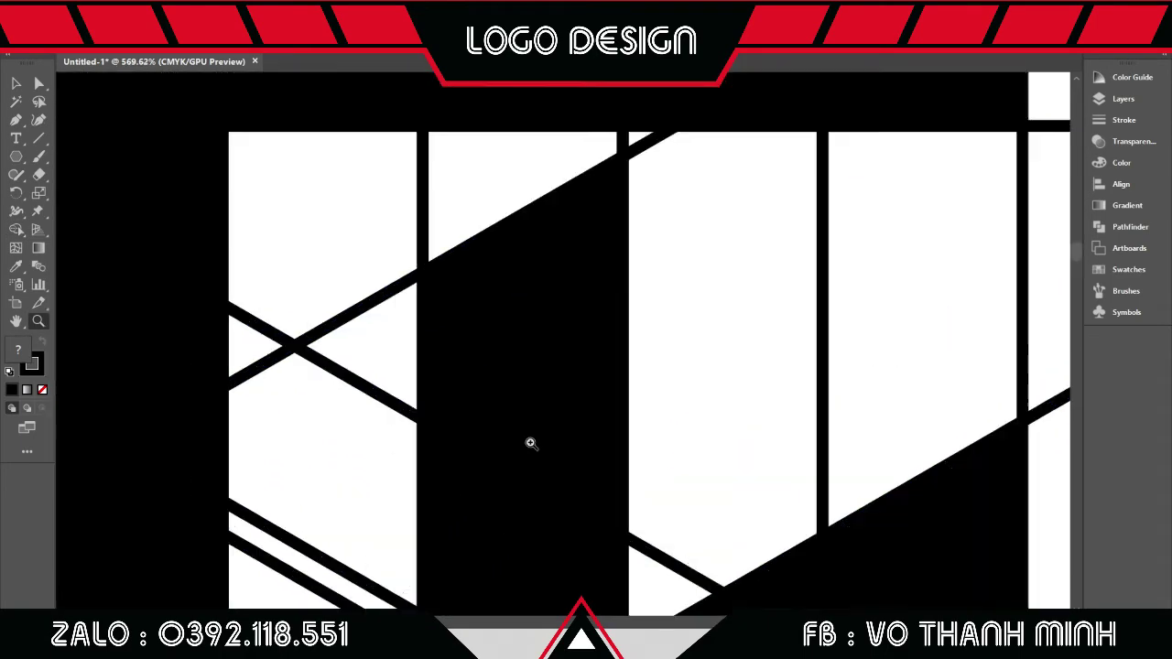
alt+click(531, 445)
click(400, 437)
alt+click(503, 417)
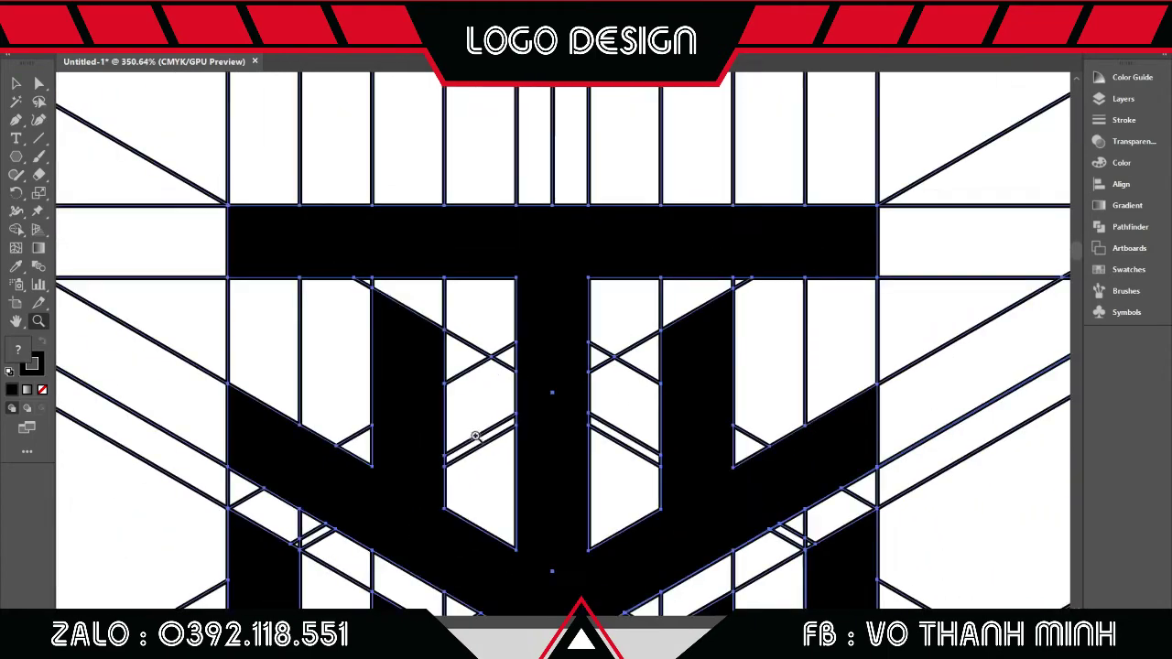
scroll(659, 537, down, 3)
alt+click(652, 522)
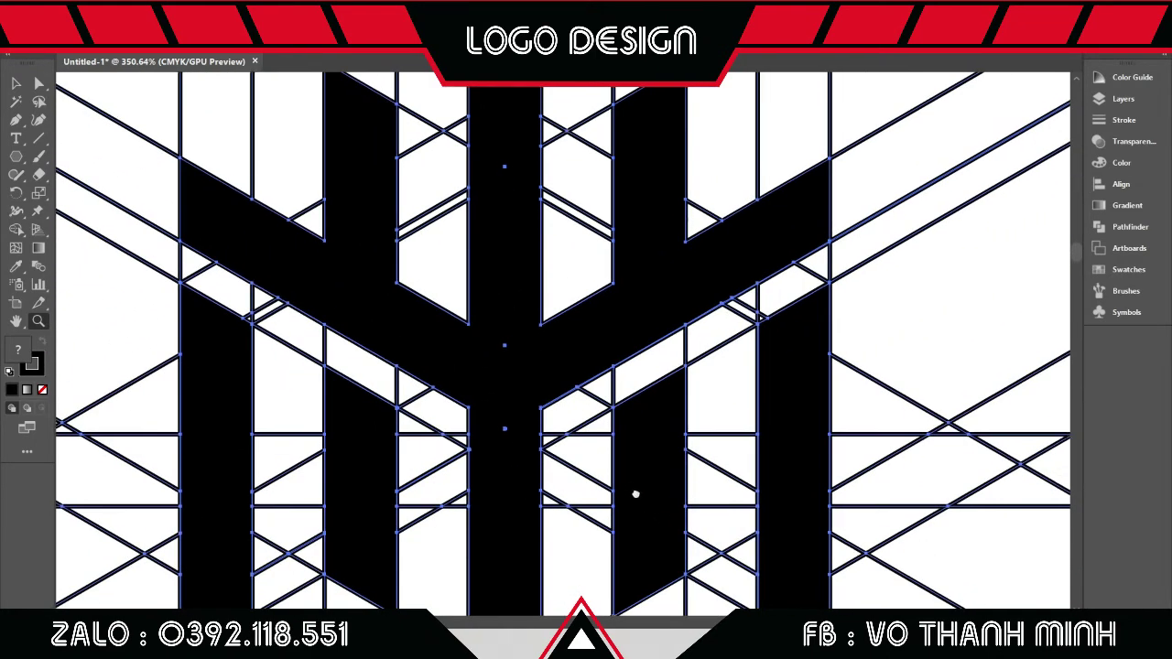
click(627, 490)
click(540, 460)
key(ctrl+a)
key(shift+m)
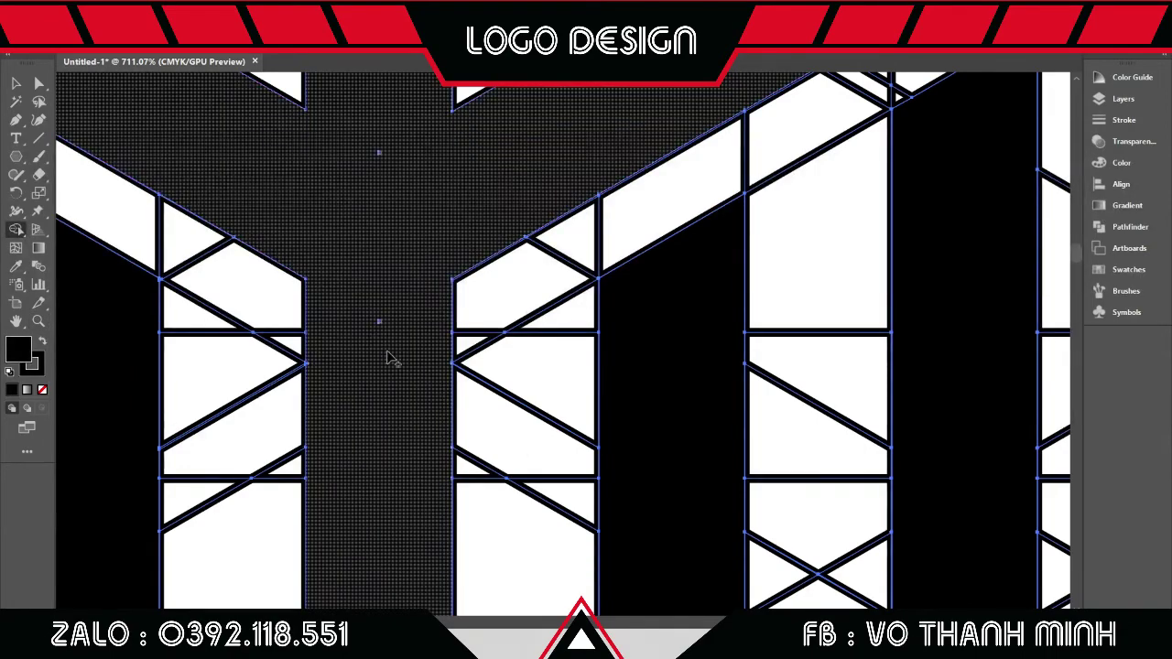
key(z)
alt+click(457, 428)
alt+click(457, 428)
alt+click(392, 432)
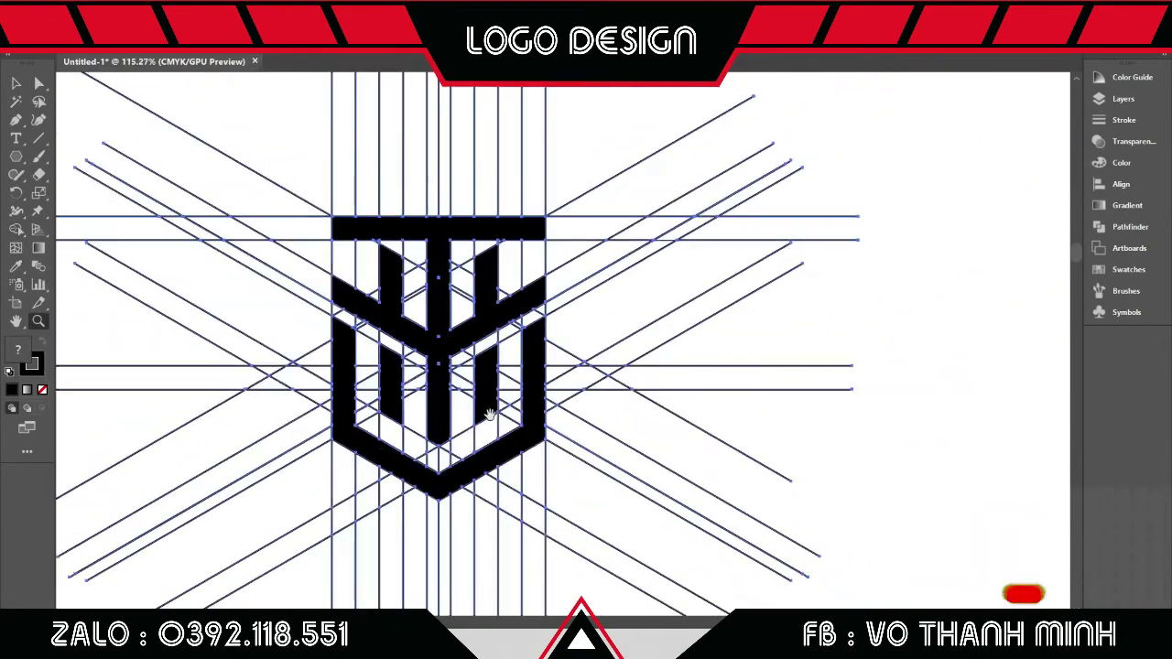
click(14, 83)
key(ctrl+shift+a)
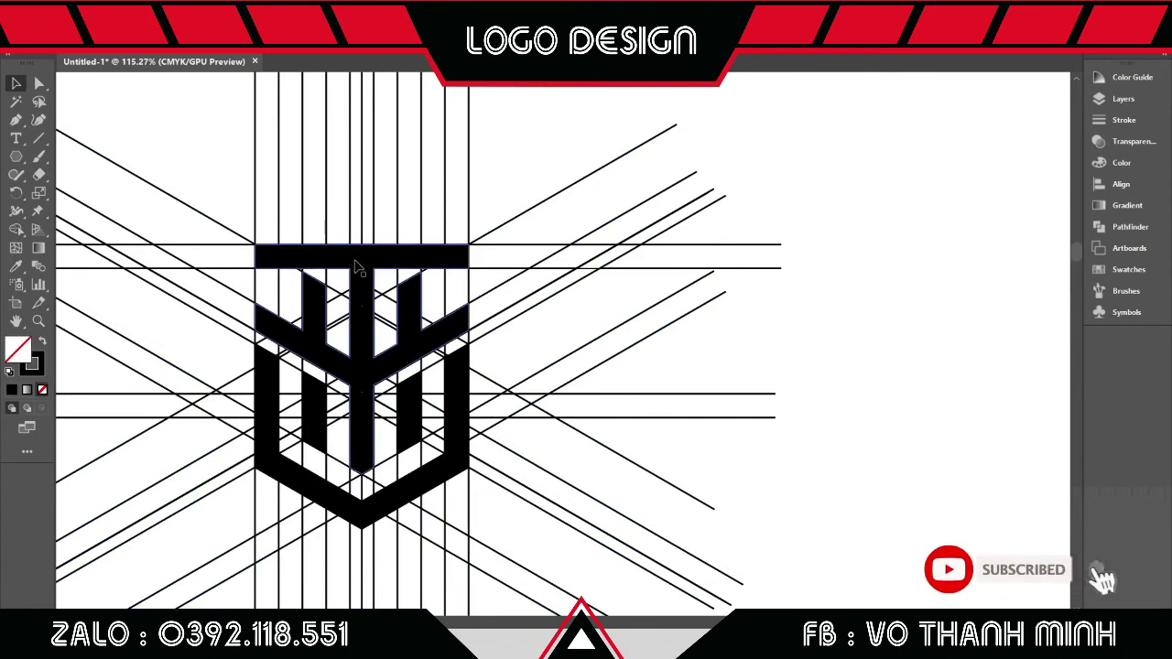
Step: Ungroup the logo and move the monogram shapes to the right of the construction grid
click(404, 389)
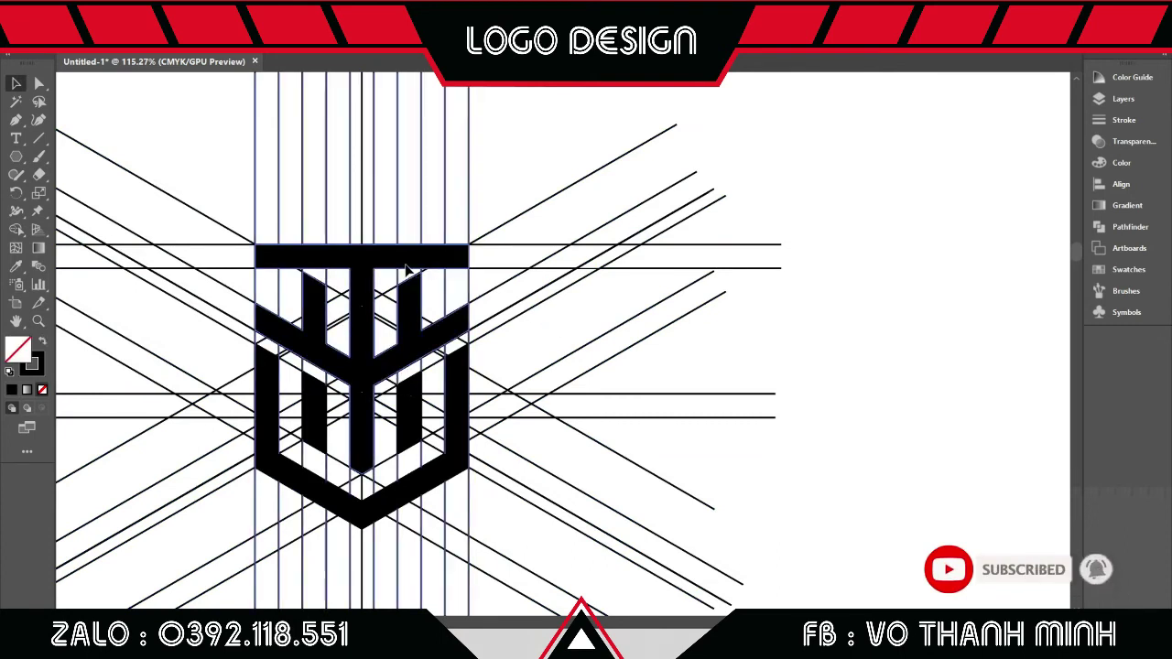
right_click(435, 267)
click(522, 364)
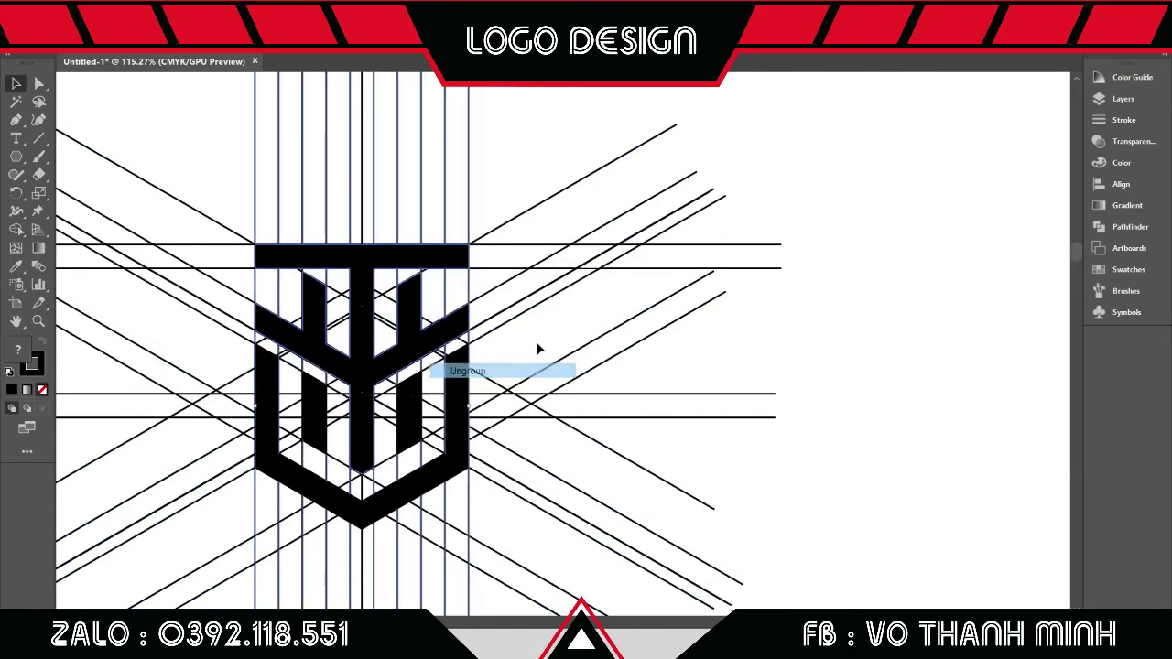
click(401, 403)
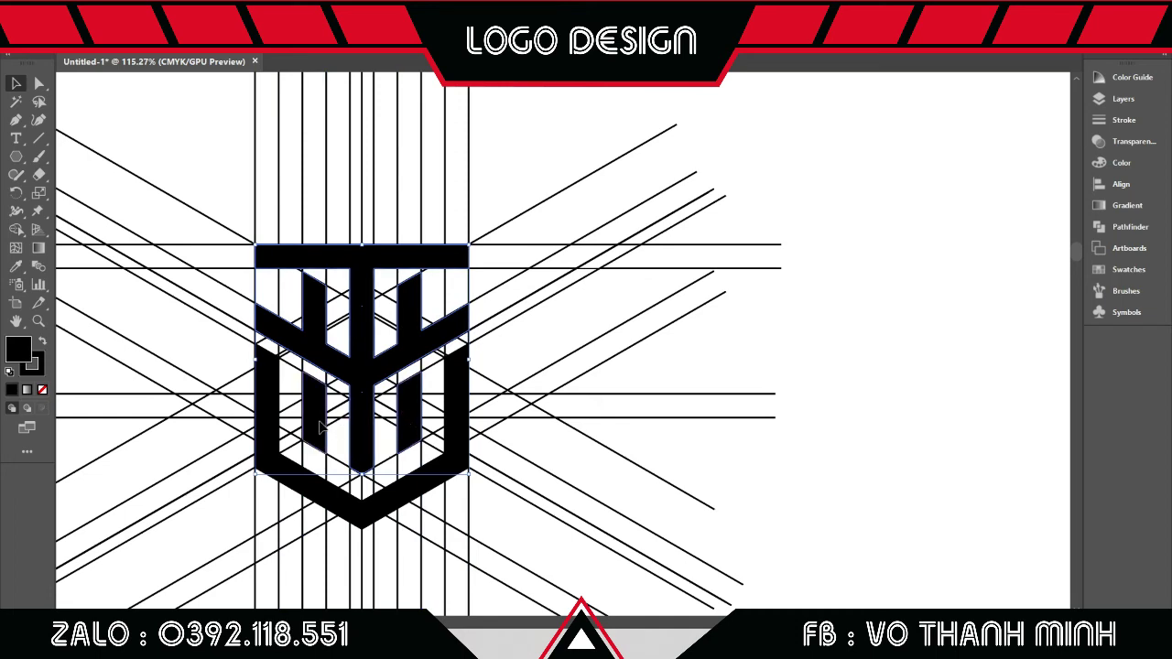
mouse_move(379, 489)
mouse_down()
mouse_move(537, 495)
mouse_move(953, 453)
mouse_up()
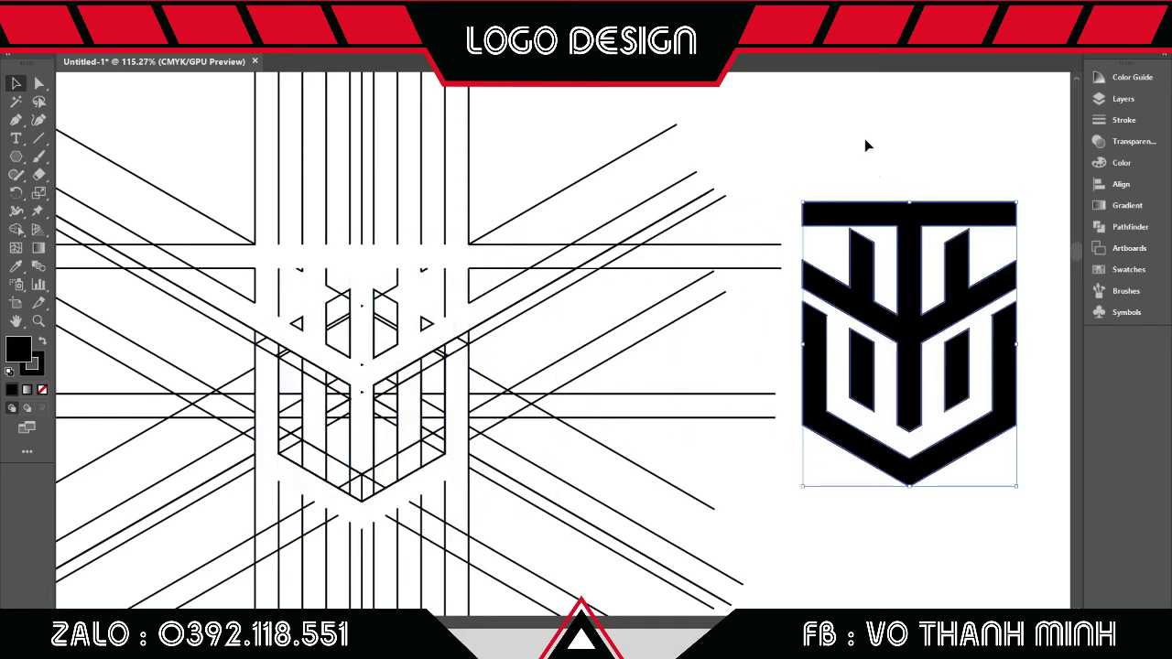
Step: Zoom out, then select and delete all the construction grid lines
key(z)
drag(702, 387, 130, 207)
key(v)
drag(291, 180, 641, 529)
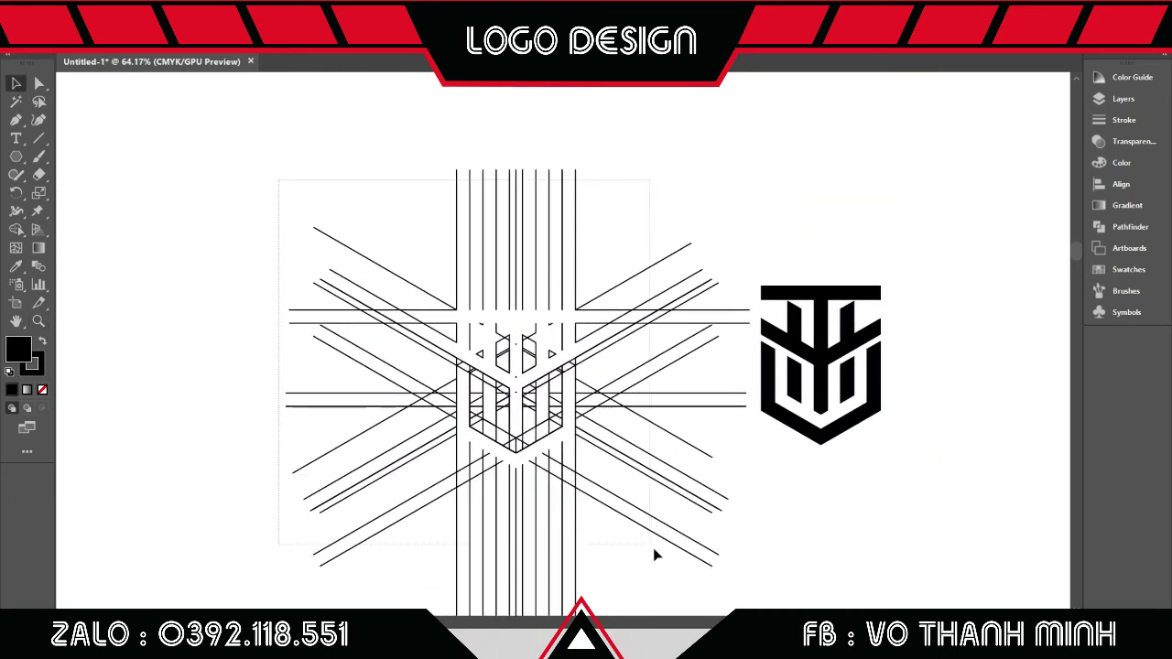
key(Delete)
key(z)
mouse_move(837, 440)
mouse_down()
mouse_move(497, 417)
mouse_move(520, 432)
mouse_up()
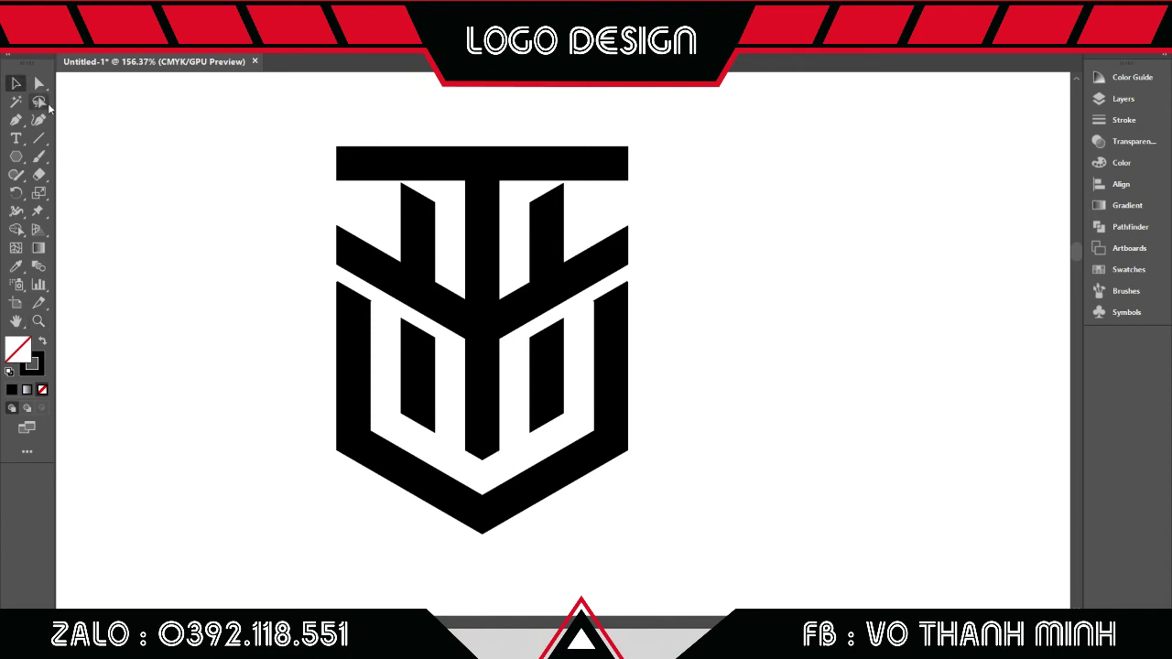
click(40, 85)
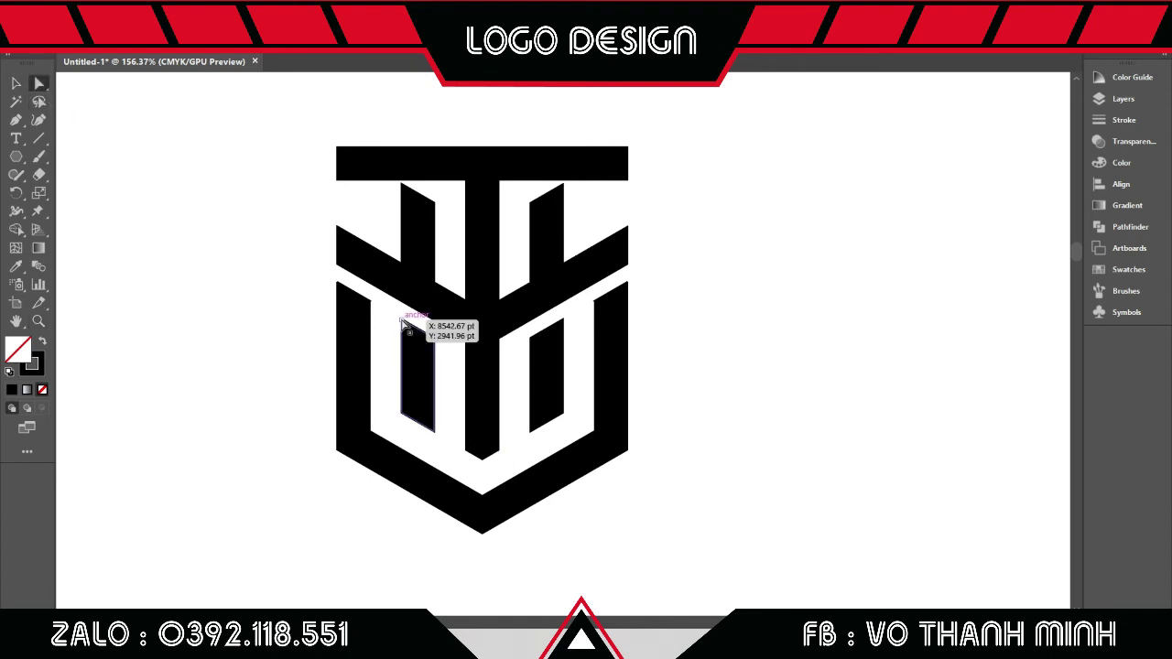
click(25, 88)
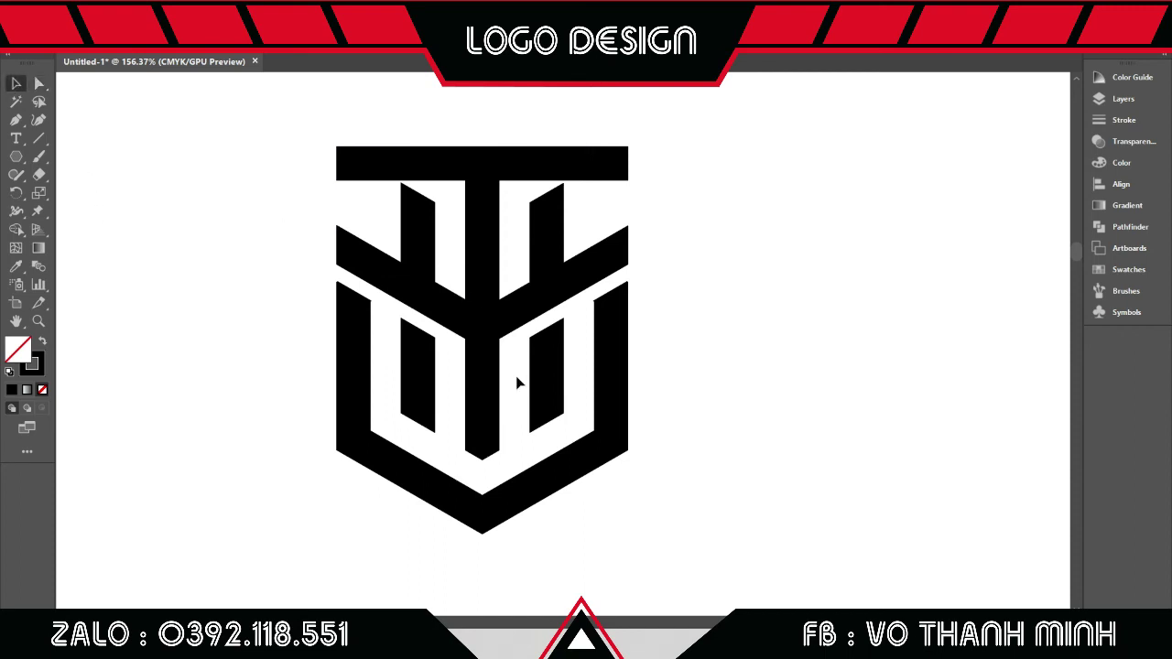
click(16, 119)
key(shift+x)
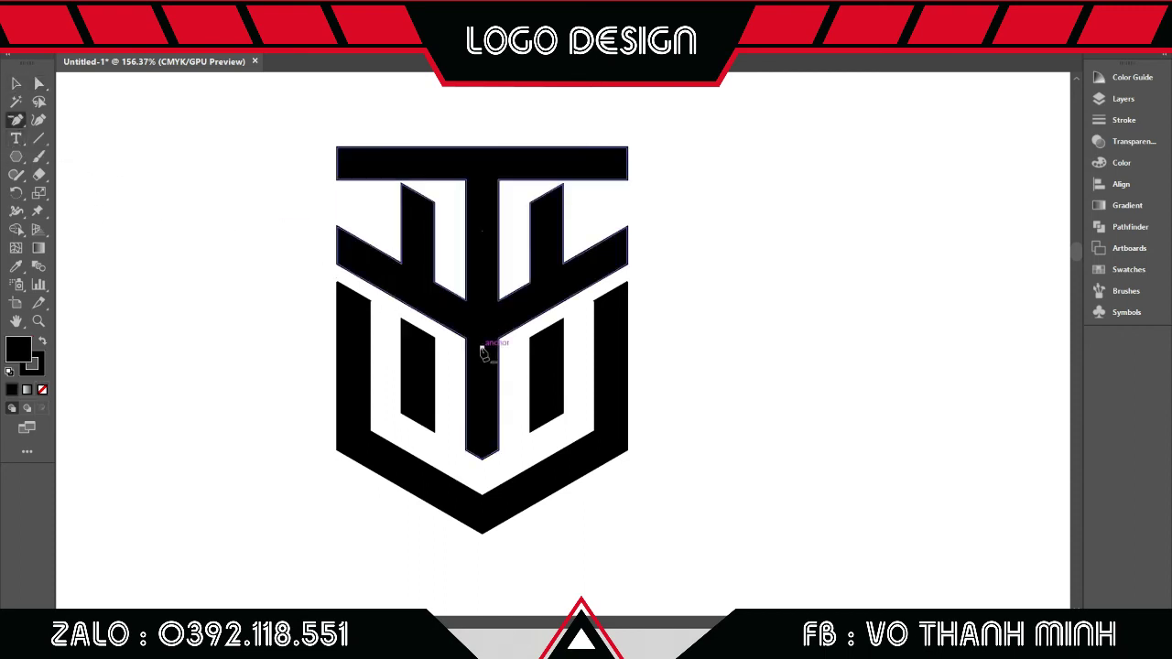
click(483, 349)
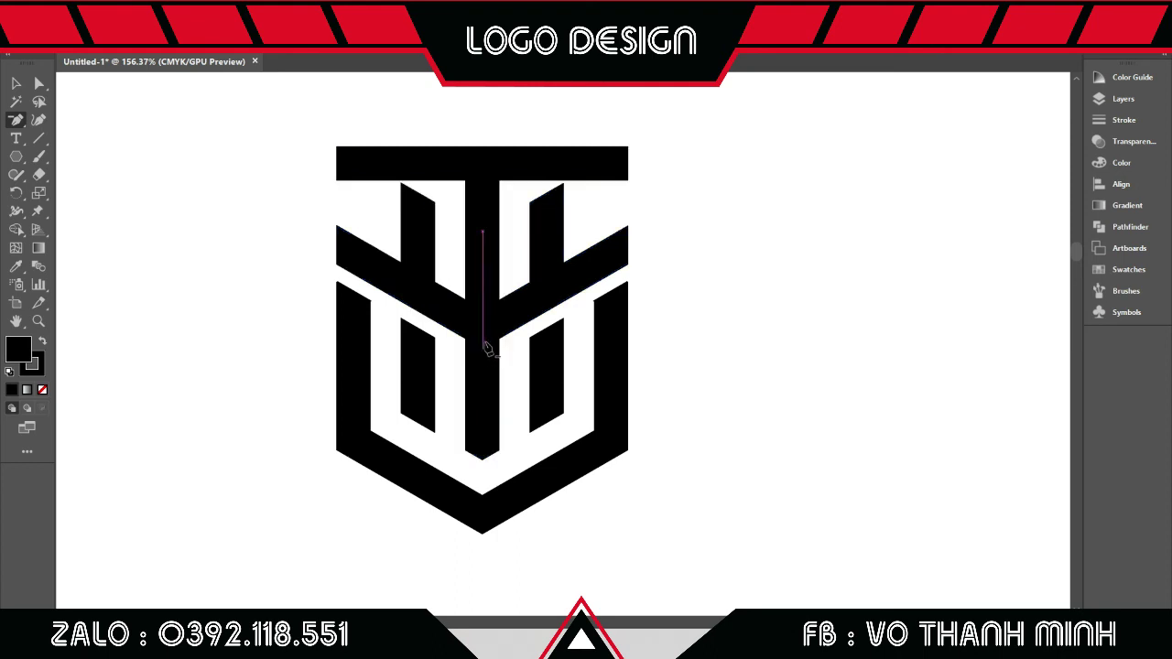
click(485, 236)
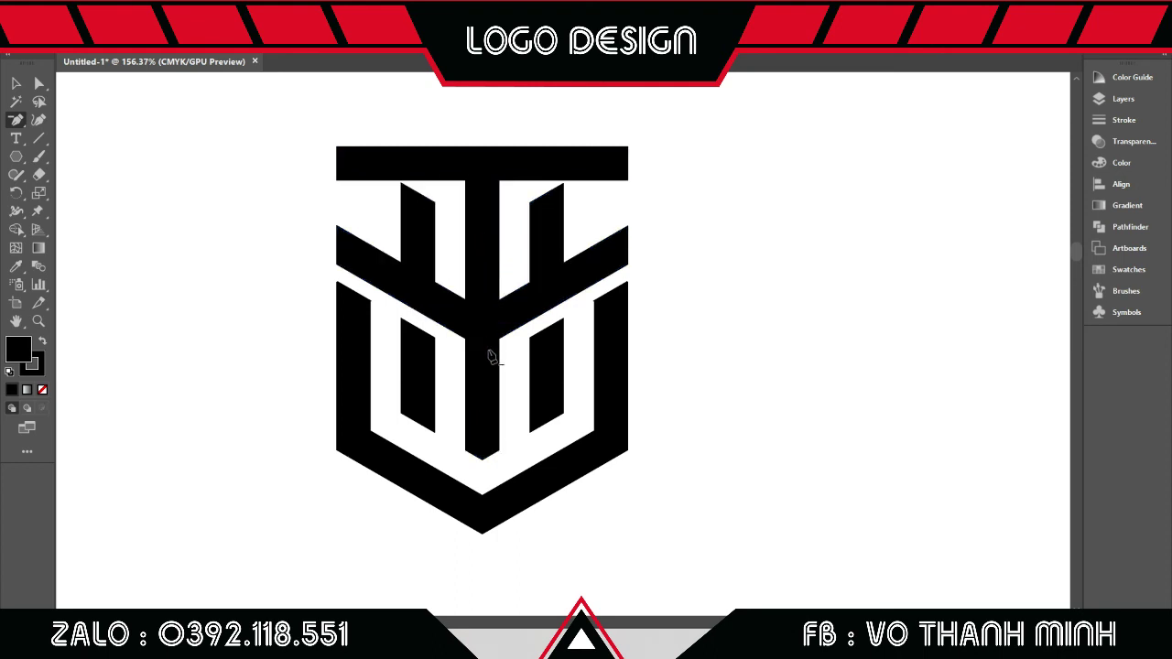